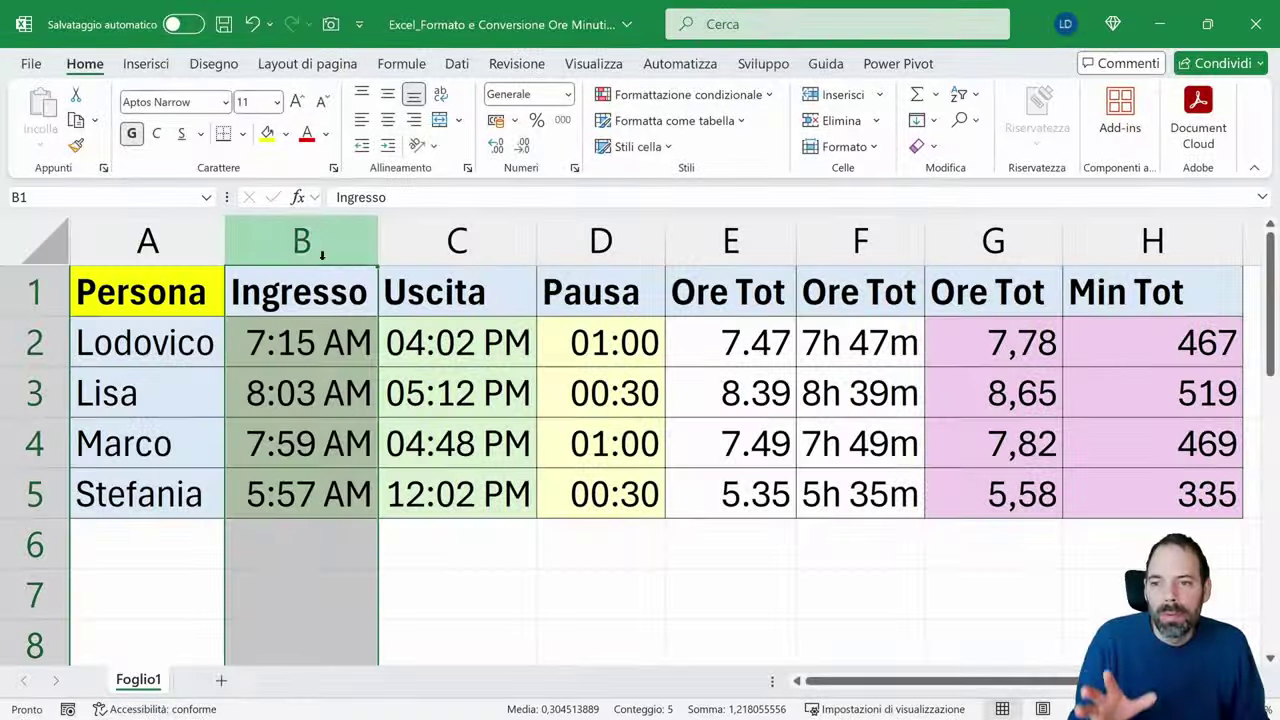
- Select the Uscita, Pausa and first Ore Tot columns, then the whole data range B2:H5
{"action": "left_click", "coordinate": [409, 309]}
{"action": "key", "text": "ctrl+space"}
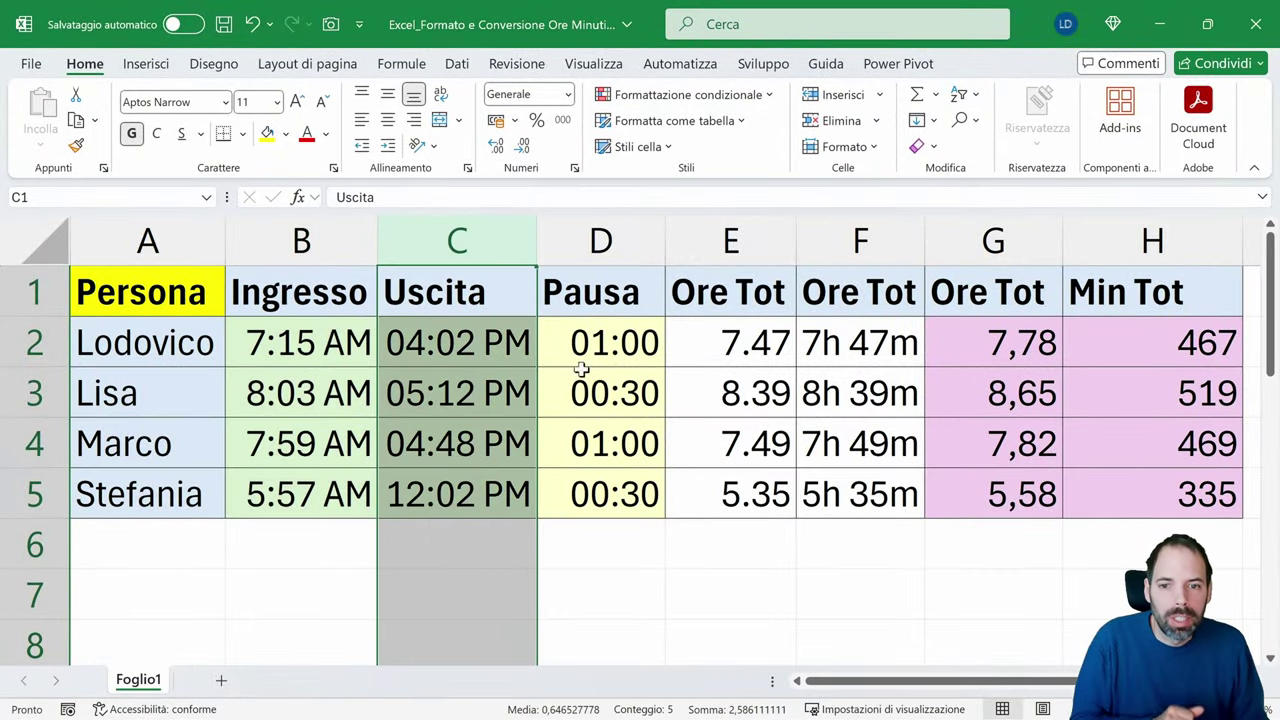
{"action": "left_click", "coordinate": [616, 234]}
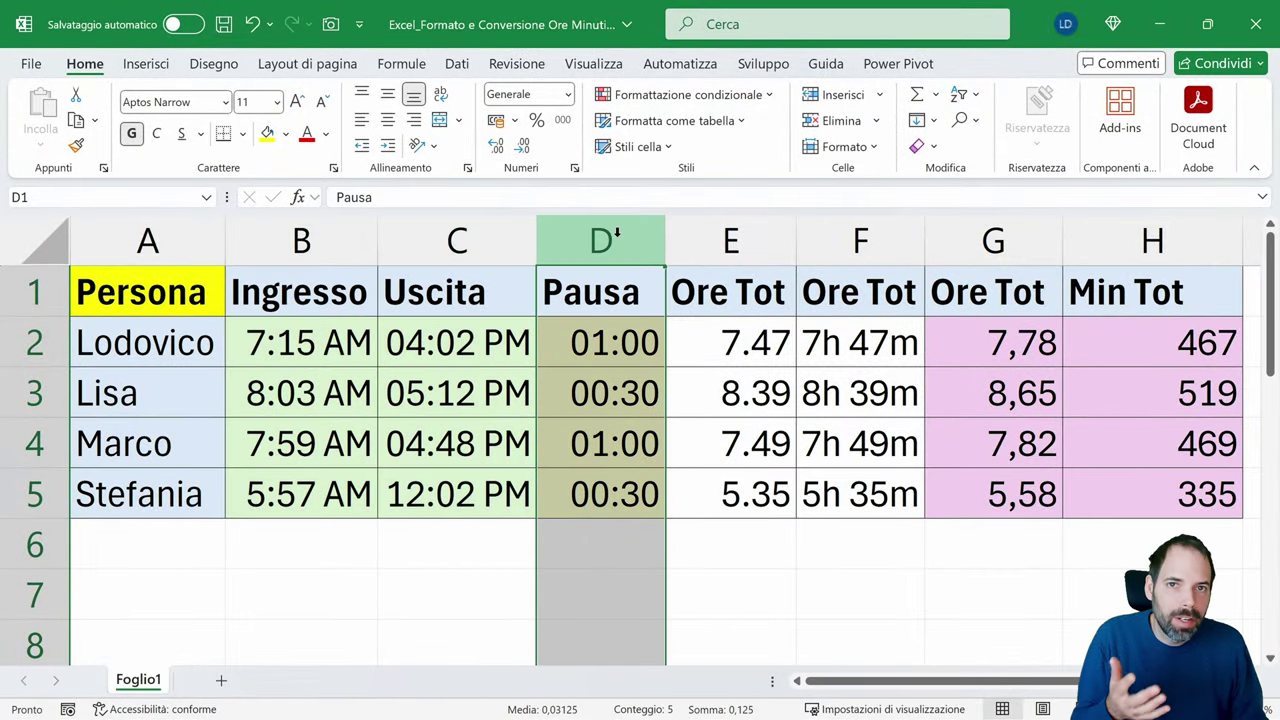
{"action": "left_click", "coordinate": [732, 232]}
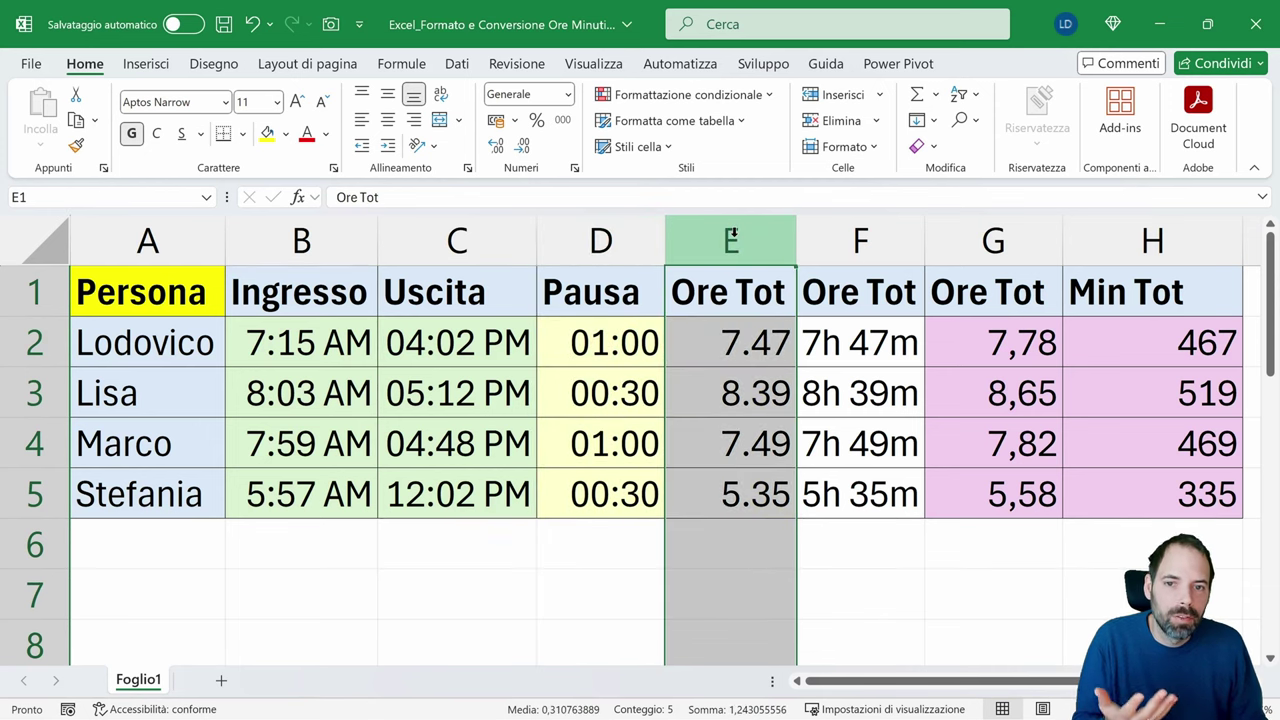
{"action": "left_click", "coordinate": [600, 240]}
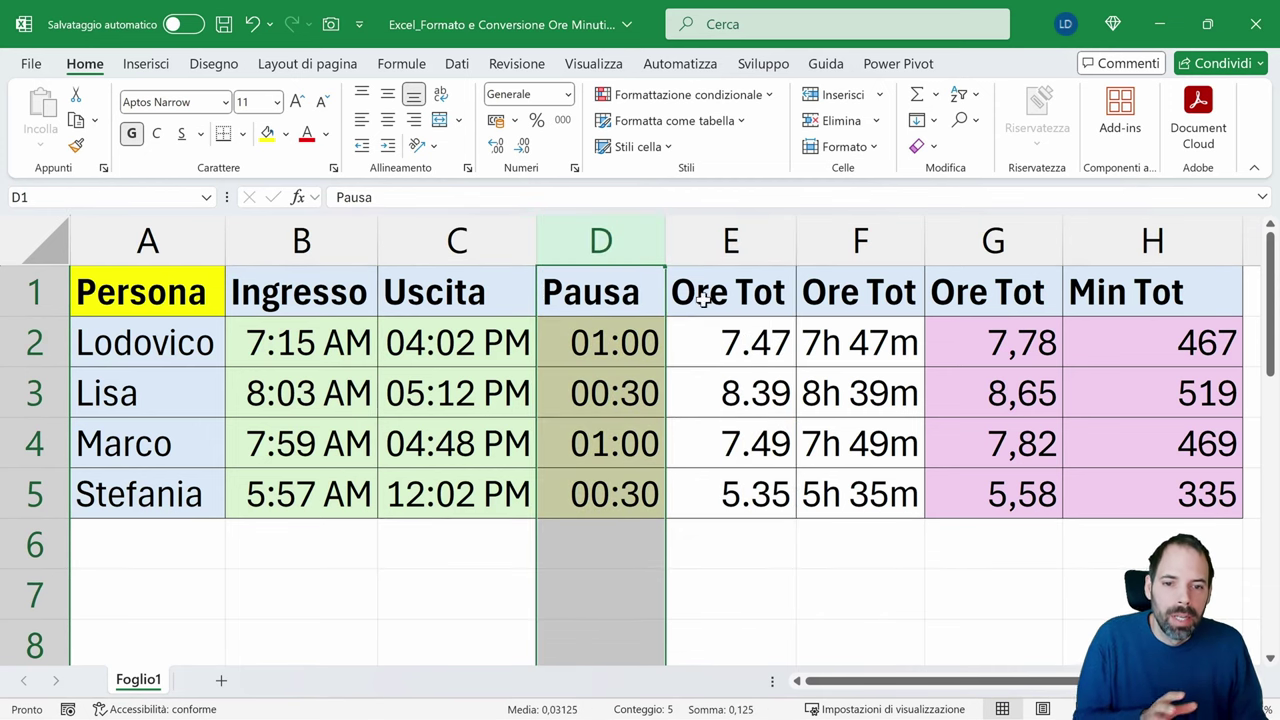
{"action": "left_click_drag", "start_coordinate": [283, 348], "coordinate": [1133, 492]}
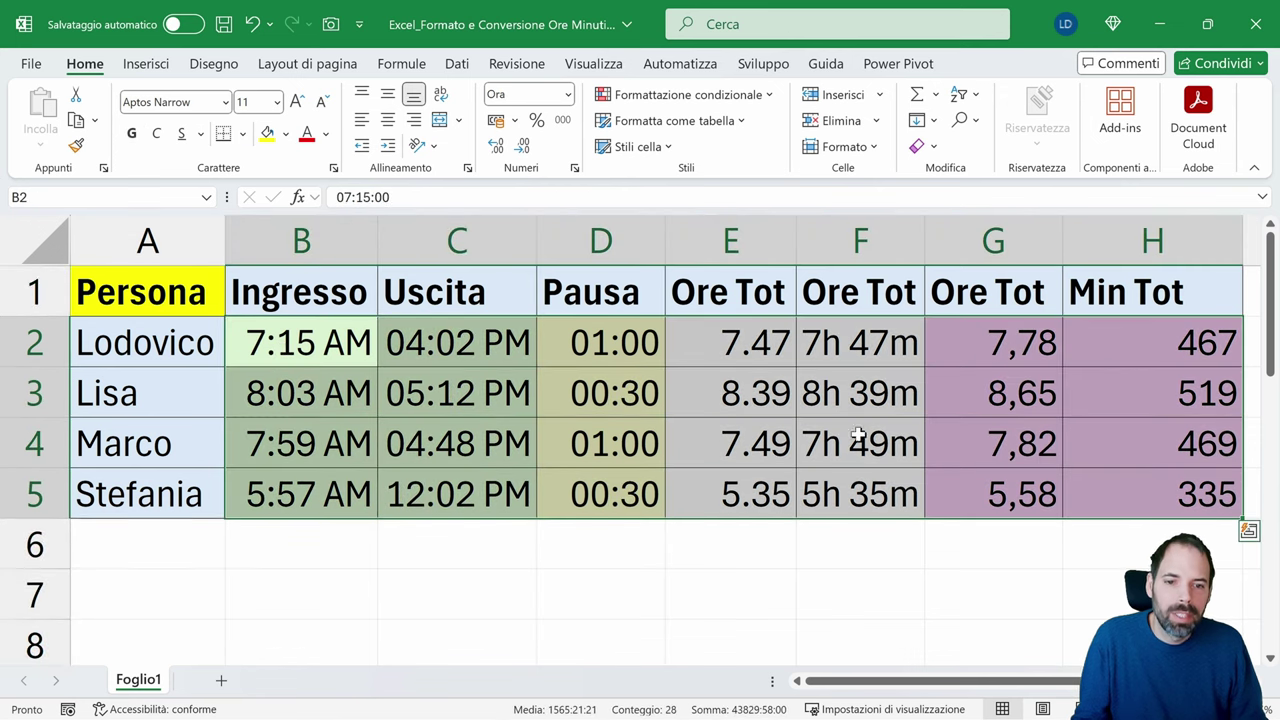
- Select the input data in turn: Ingresso times B2:B5, Uscita times, and Pausa breaks D2:D5
{"action": "left_click_drag", "start_coordinate": [278, 340], "coordinate": [300, 494]}
{"action": "left_click_drag", "start_coordinate": [490, 336], "coordinate": [480, 458]}
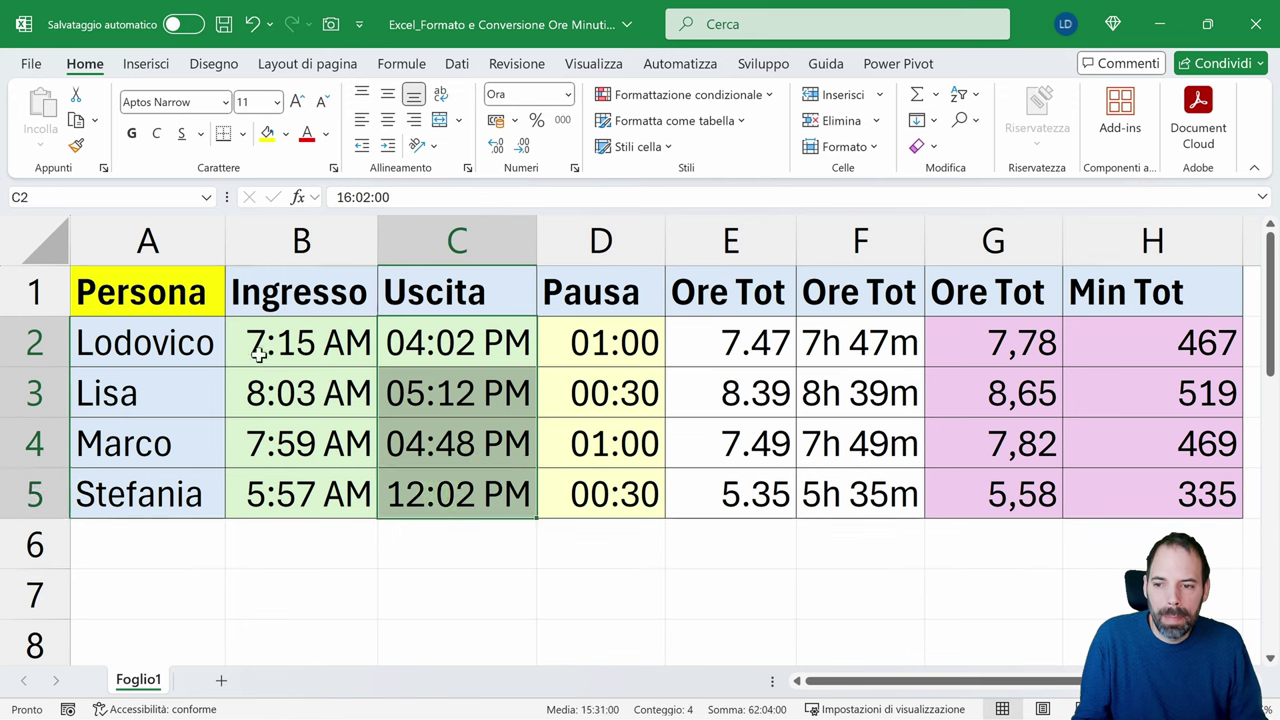
{"action": "left_click", "coordinate": [249, 345]}
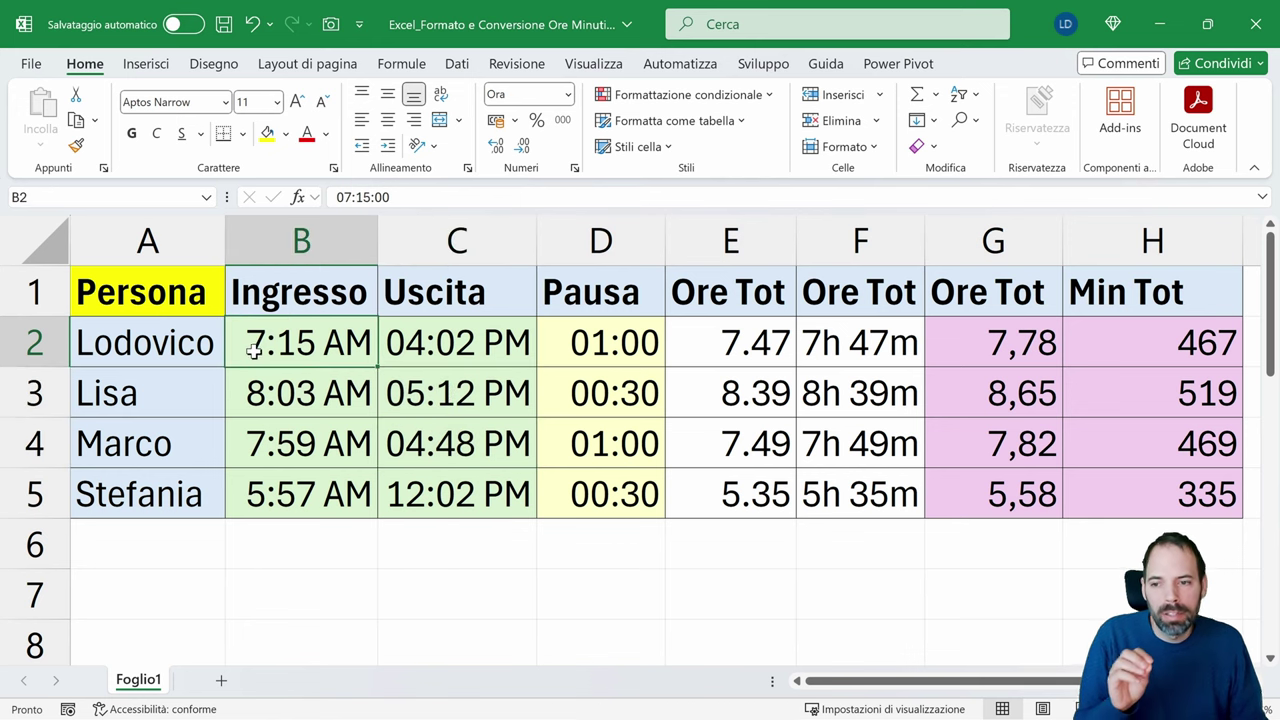
{"action": "left_click", "coordinate": [418, 348]}
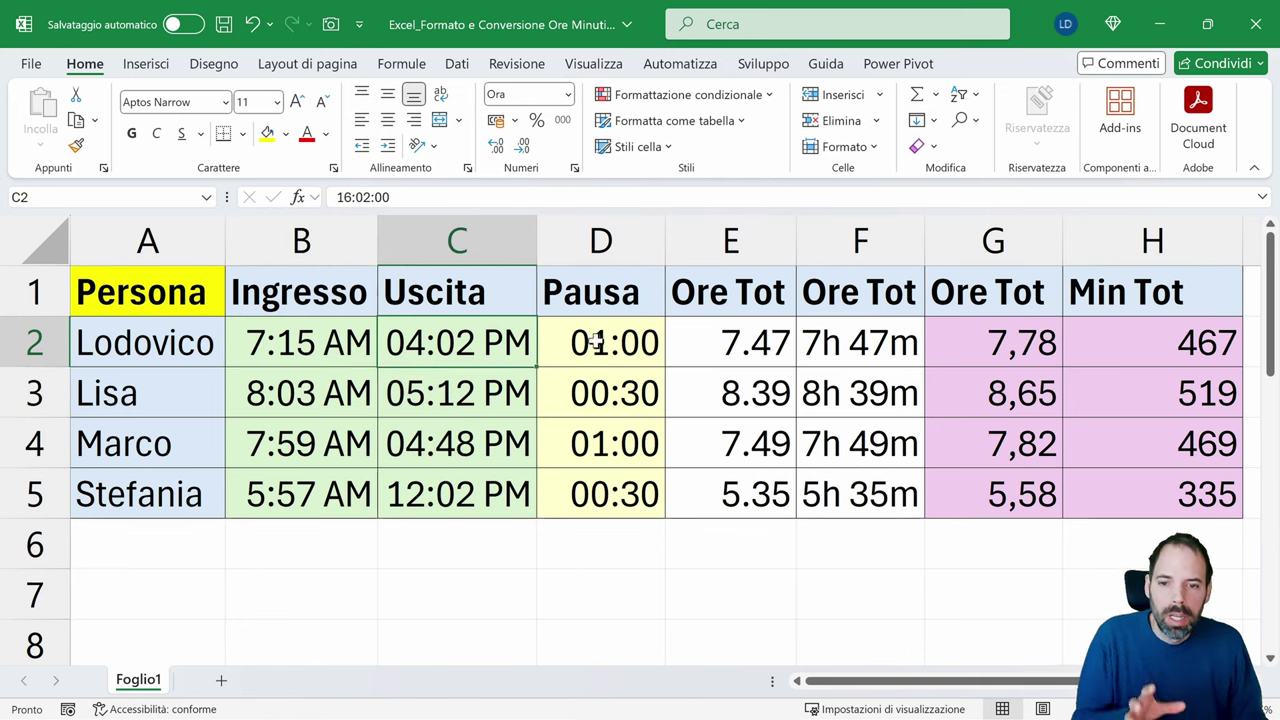
{"action": "left_click_drag", "start_coordinate": [594, 346], "coordinate": [612, 490]}
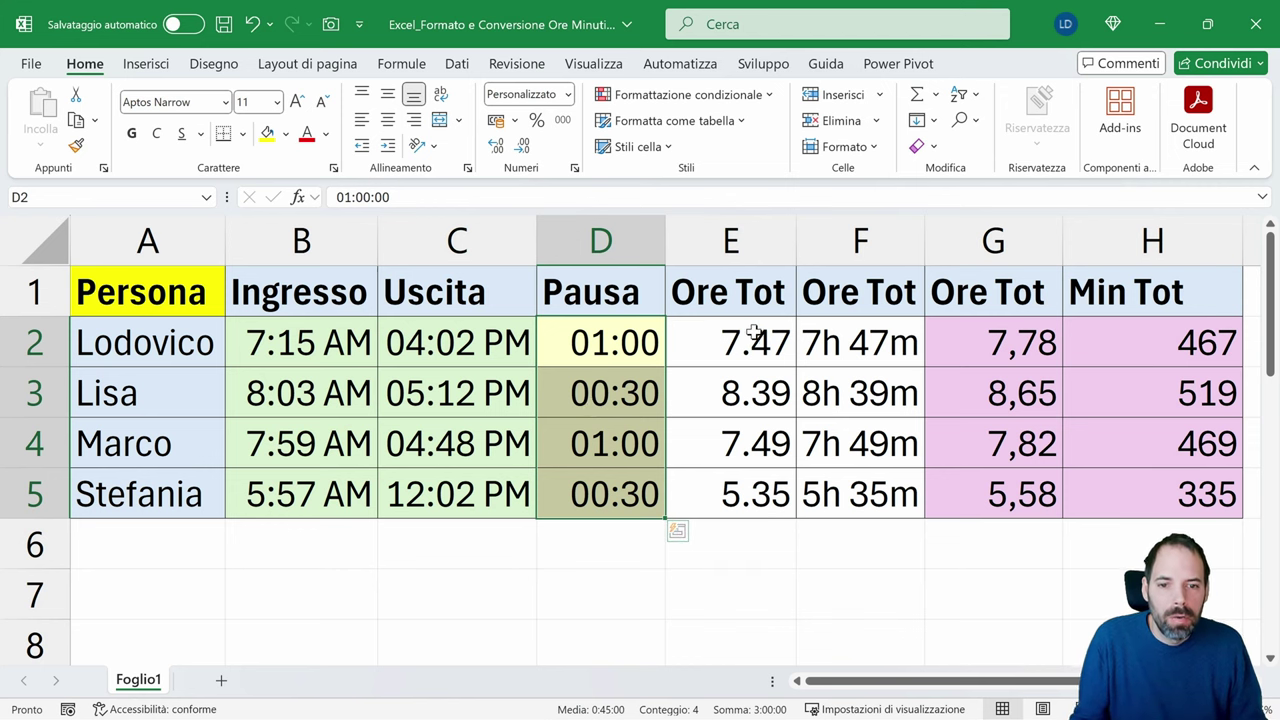
- Select the results in turn: E2:E5, the h m total in F2, G2:H5, then A2:F5
{"action": "left_click_drag", "start_coordinate": [752, 334], "coordinate": [748, 490]}
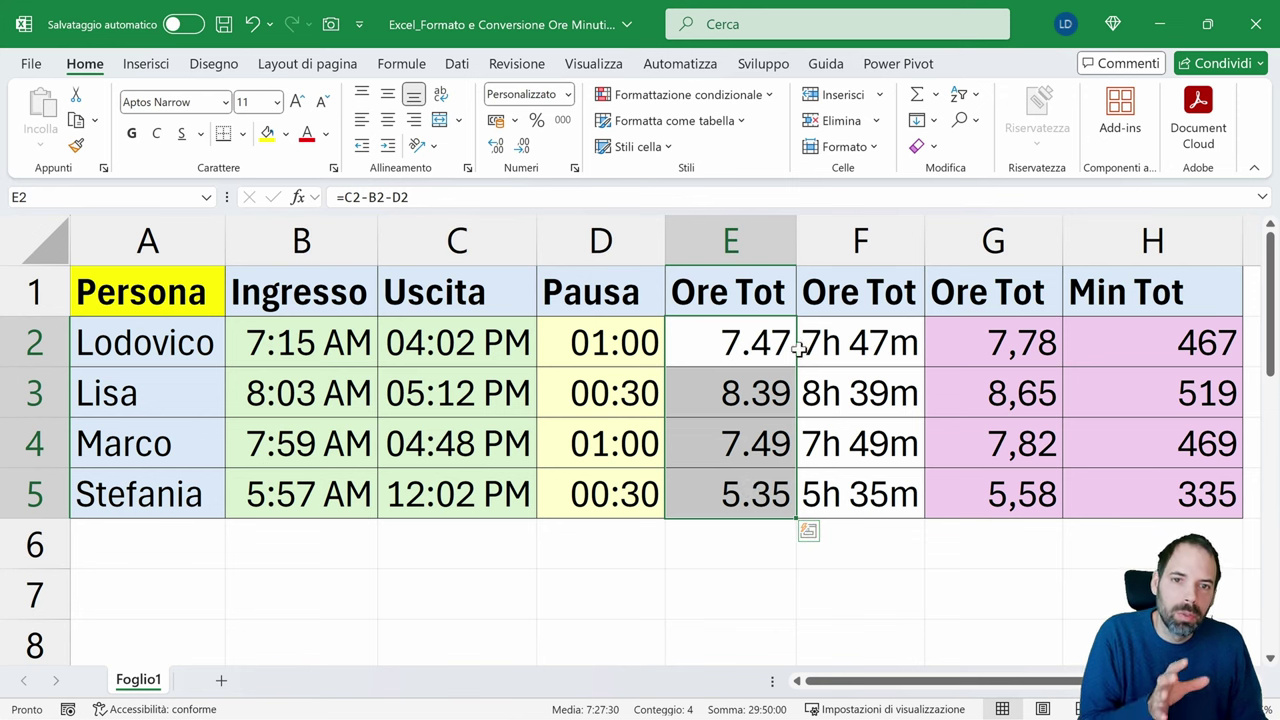
{"action": "left_click", "coordinate": [847, 352]}
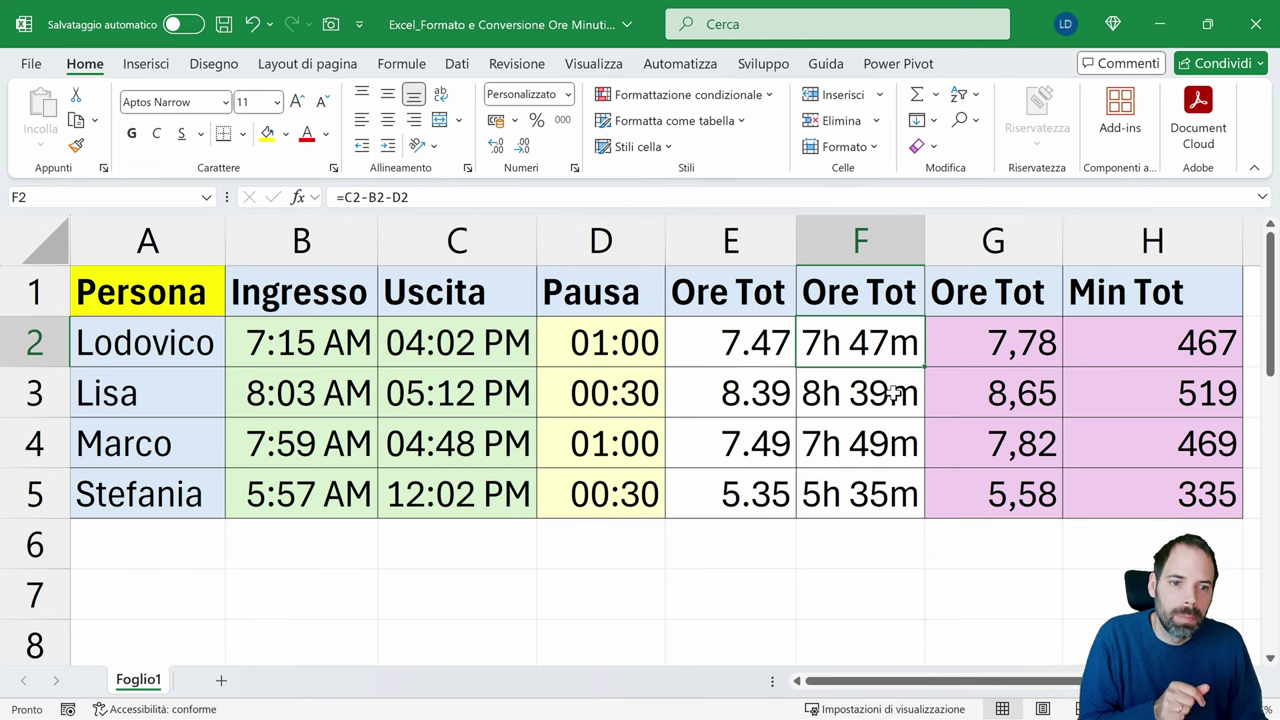
{"action": "left_click_drag", "start_coordinate": [1025, 340], "coordinate": [1146, 486]}
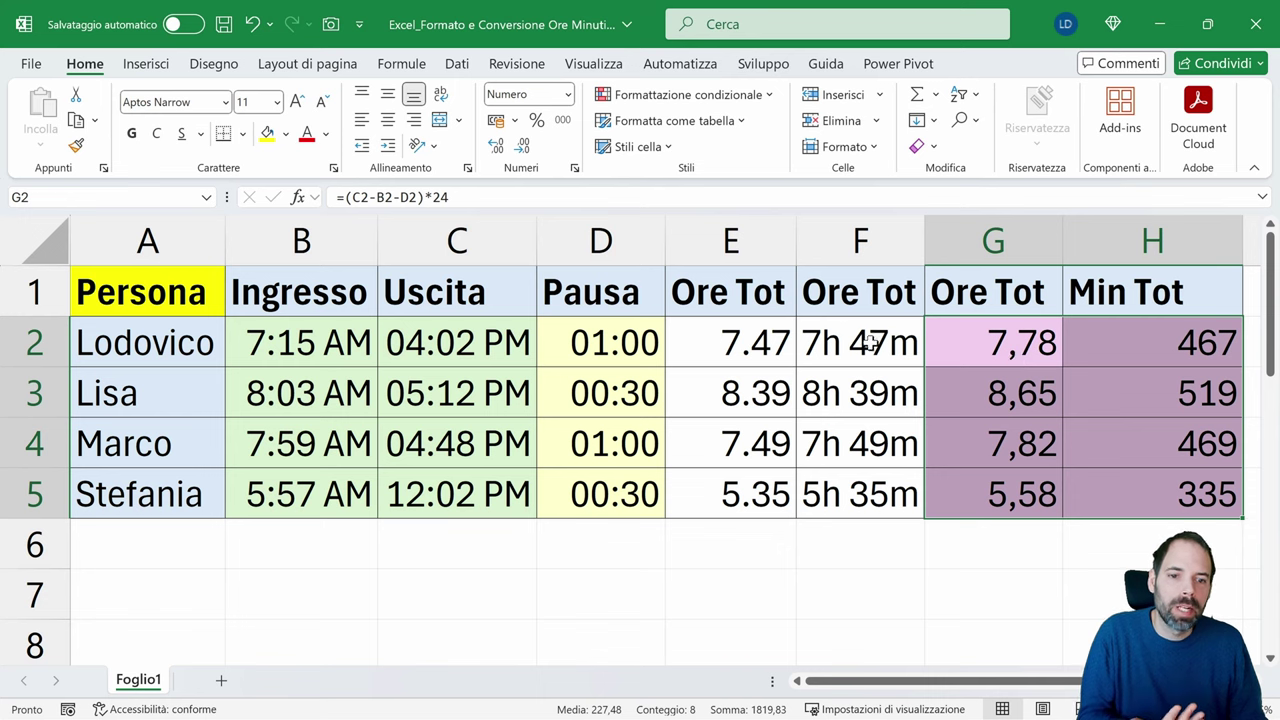
{"action": "left_click_drag", "start_coordinate": [870, 343], "coordinate": [209, 486]}
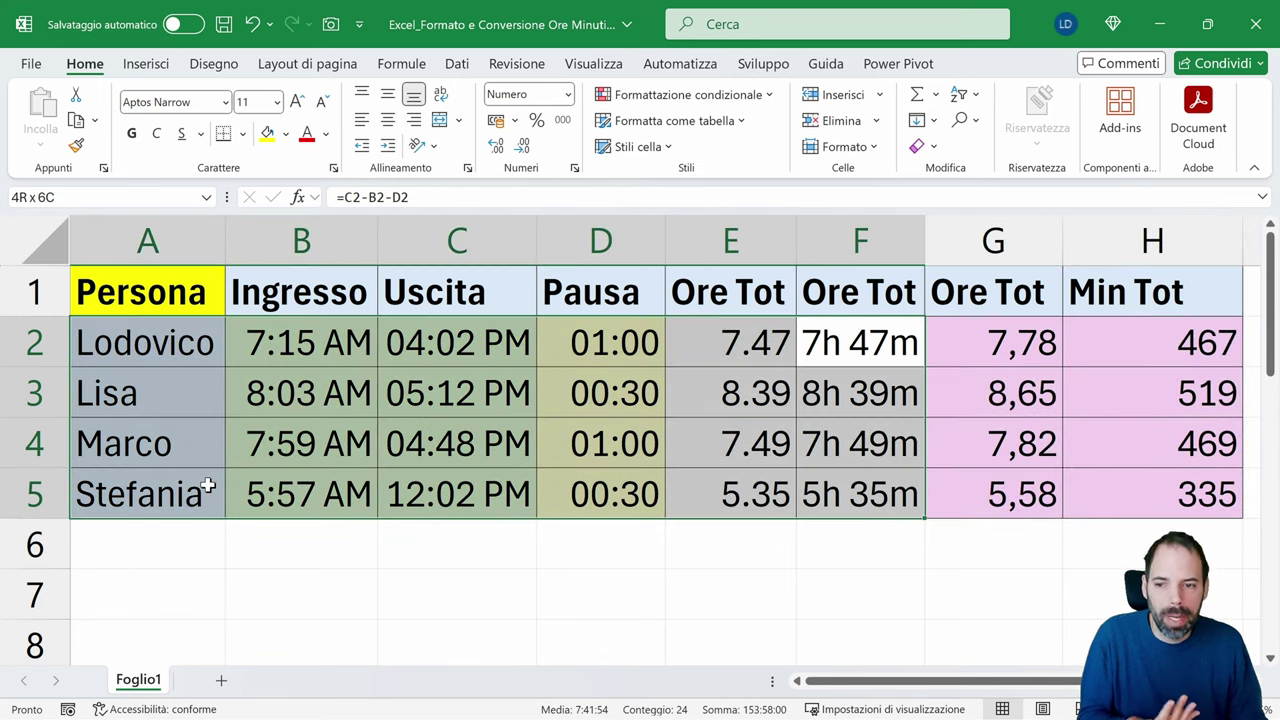
- Select the entry, exit and break times B2:D5, then just the Ingresso times B2:B5
{"action": "left_click", "coordinate": [426, 365]}
{"action": "left_click_drag", "start_coordinate": [337, 340], "coordinate": [563, 500]}
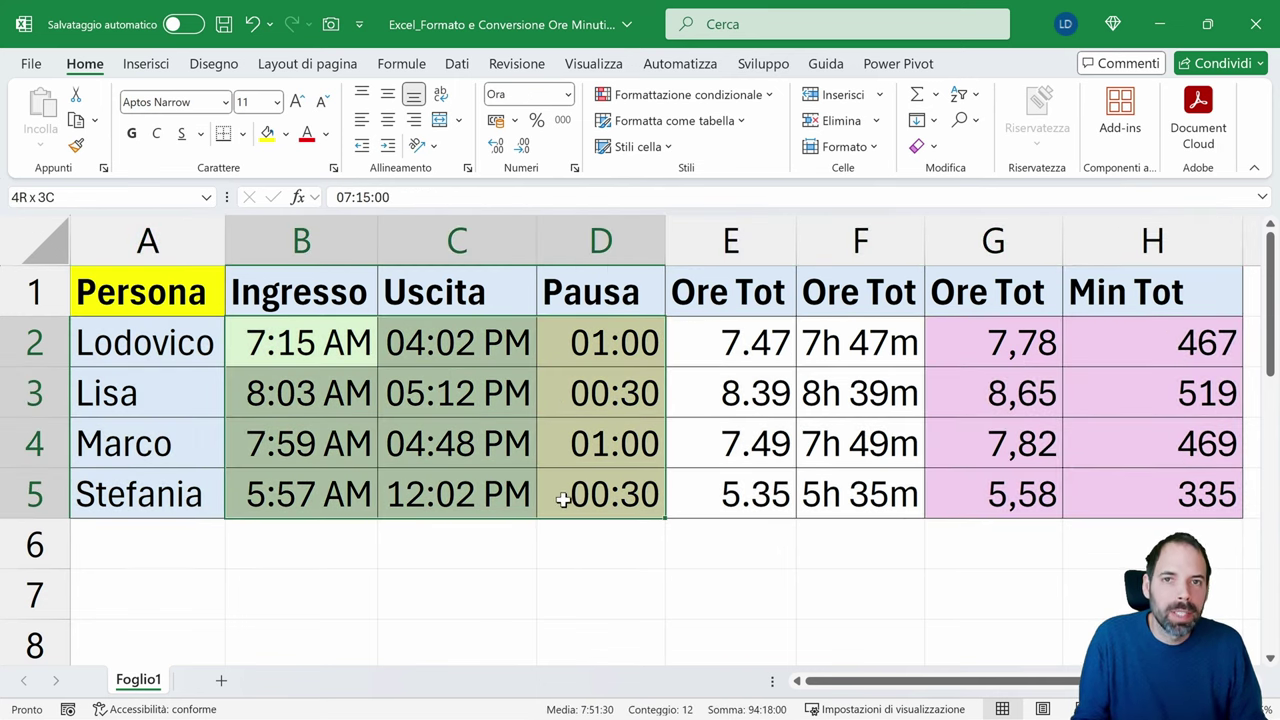
{"action": "left_click_drag", "start_coordinate": [297, 331], "coordinate": [287, 478]}
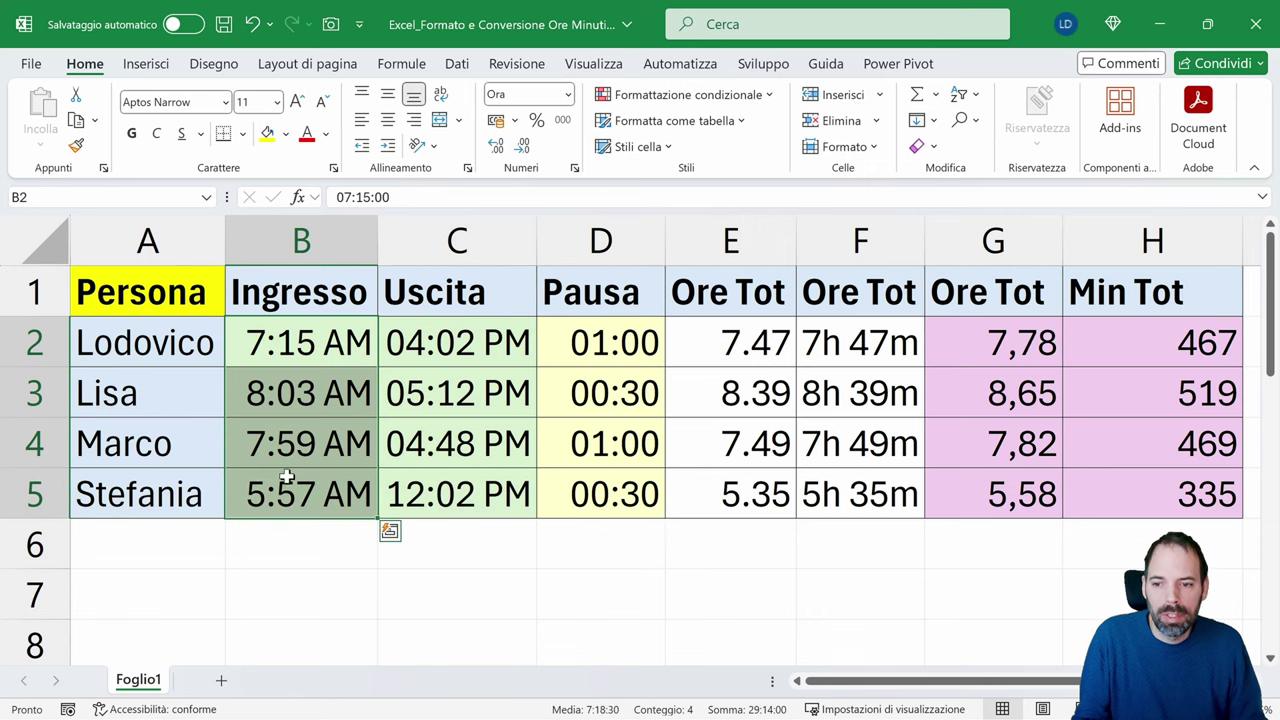
- Give the Ingresso times B2:B5 the custom format [$-en-US]hh:mm AM/PM;@ for two-digit hours
{"action": "right_click", "coordinate": [284, 345]}
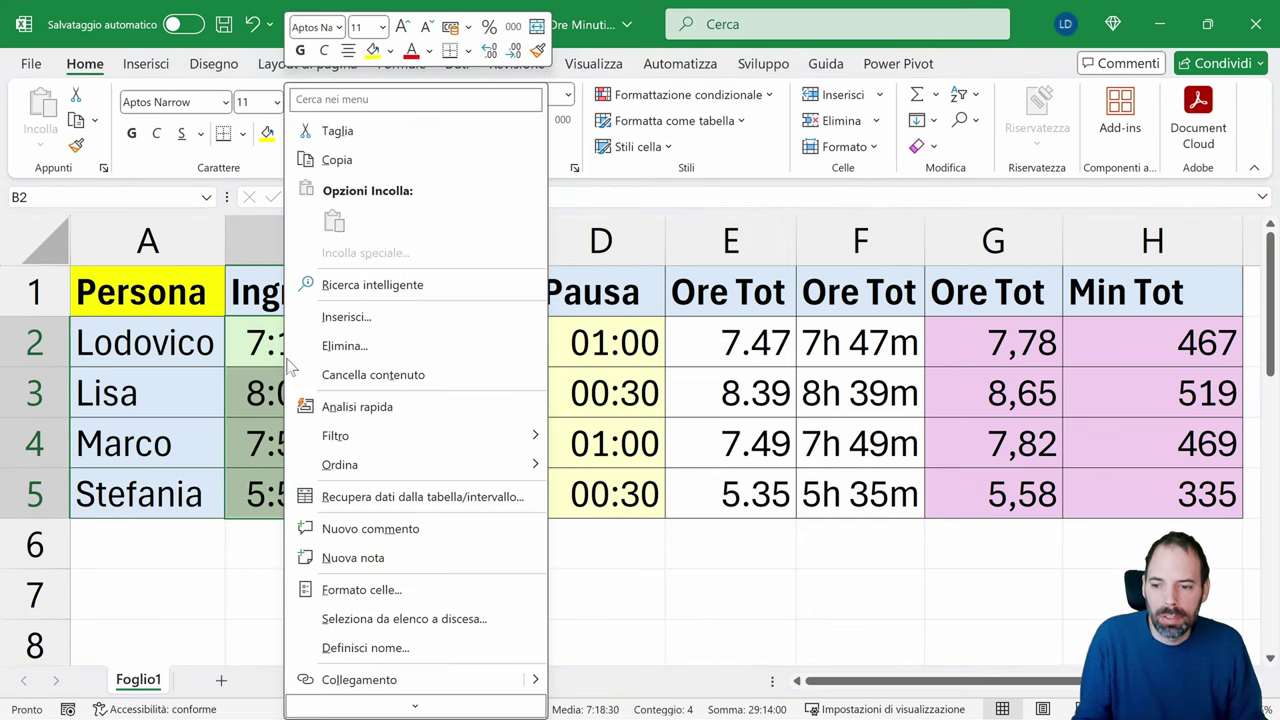
{"action": "left_click", "coordinate": [382, 600]}
{"action": "left_click_drag", "start_coordinate": [400, 188], "coordinate": [646, 116]}
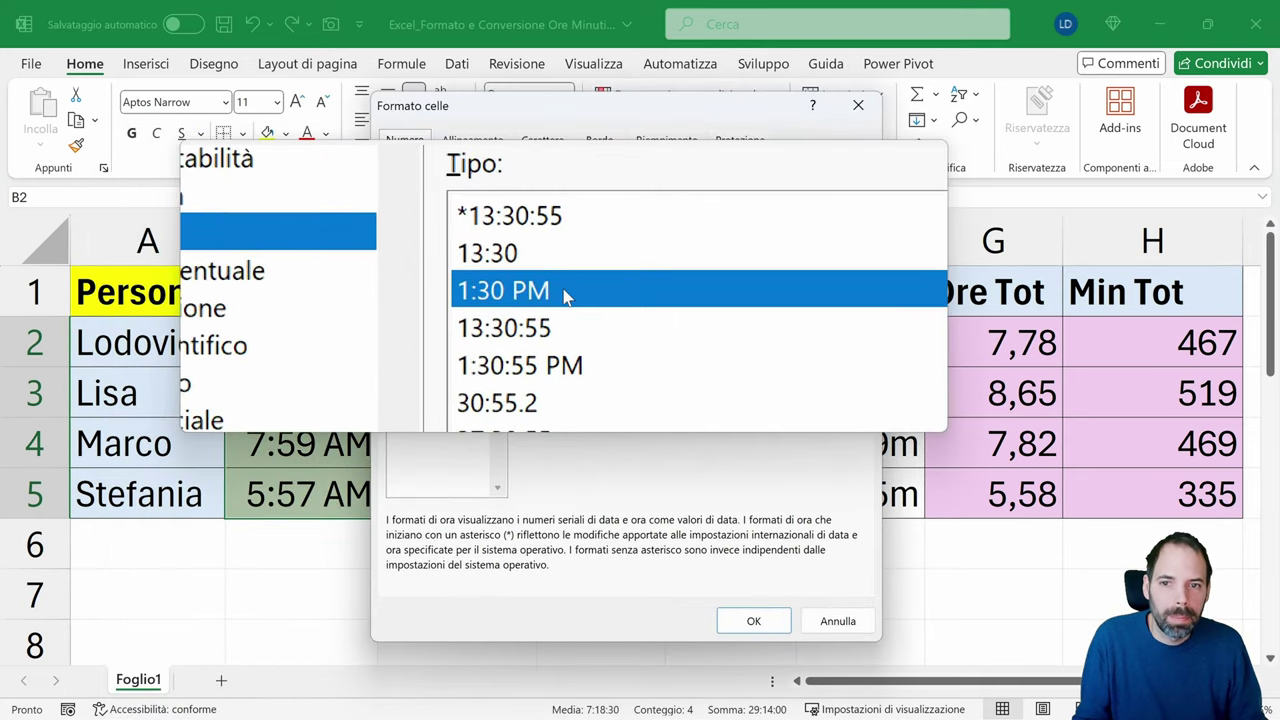
{"action": "left_click_drag", "start_coordinate": [515, 117], "coordinate": [689, 113]}
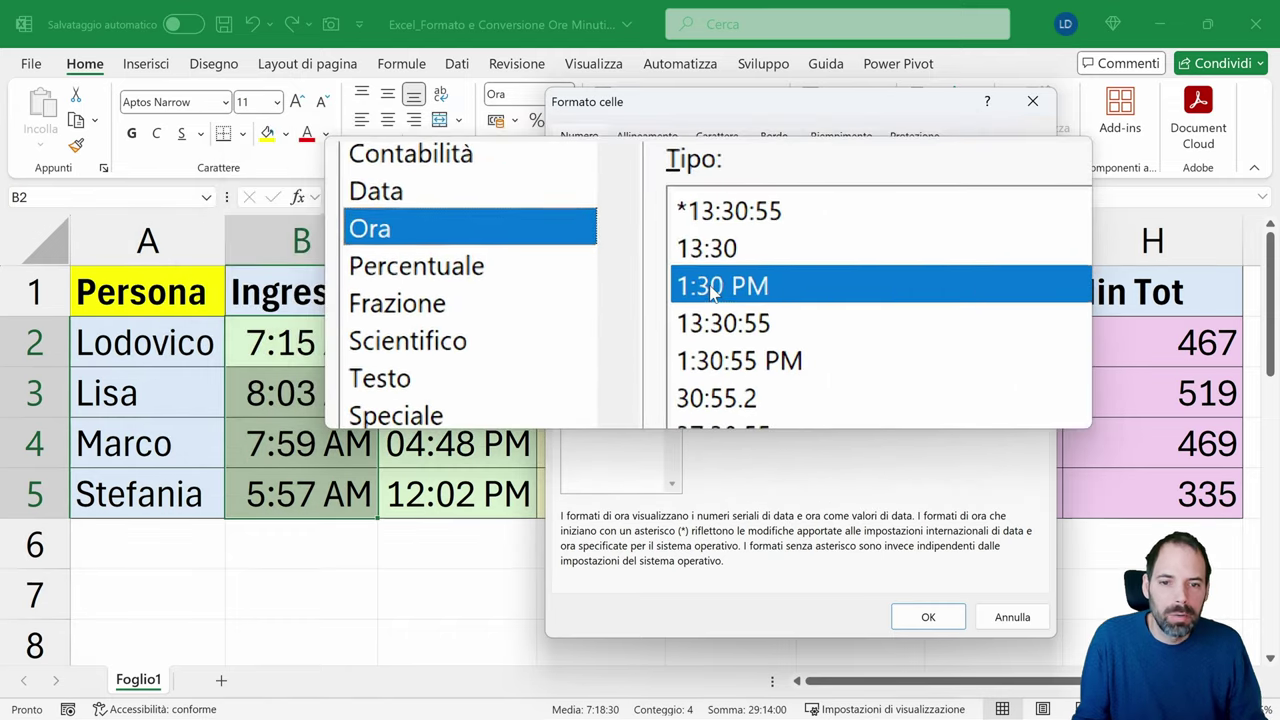
{"action": "left_click", "coordinate": [615, 354]}
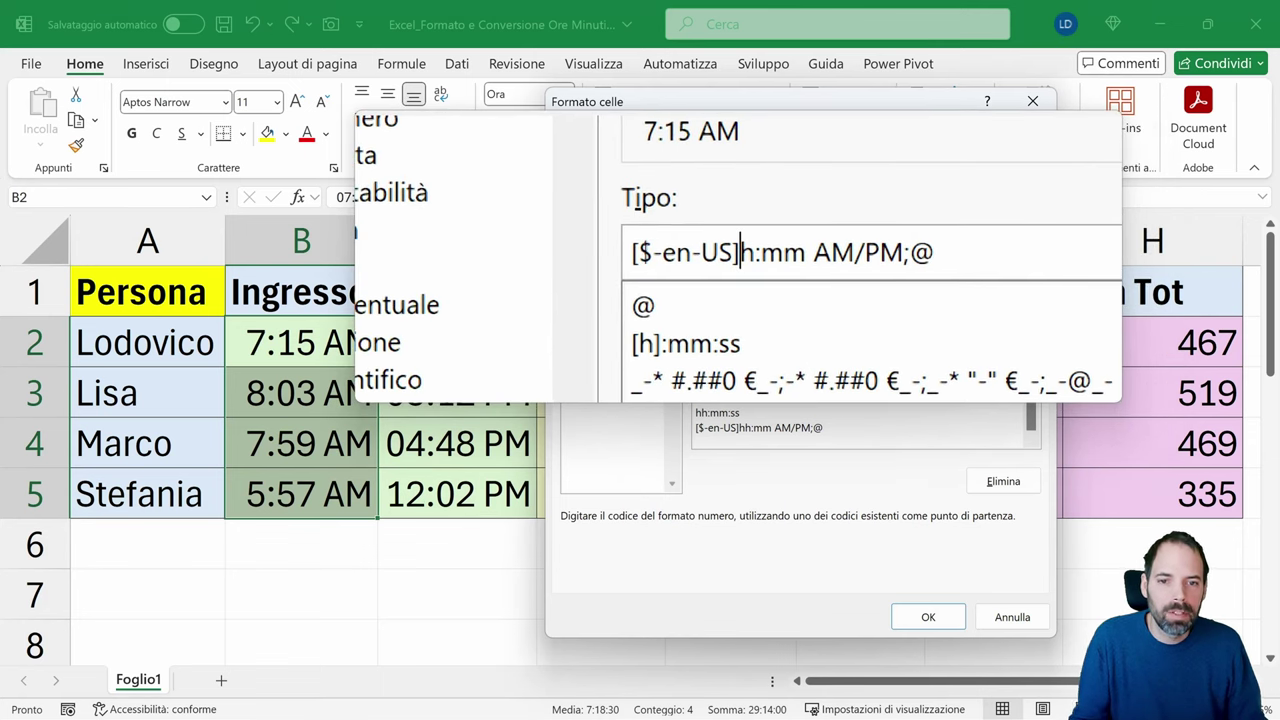
{"action": "type", "text": "h"}
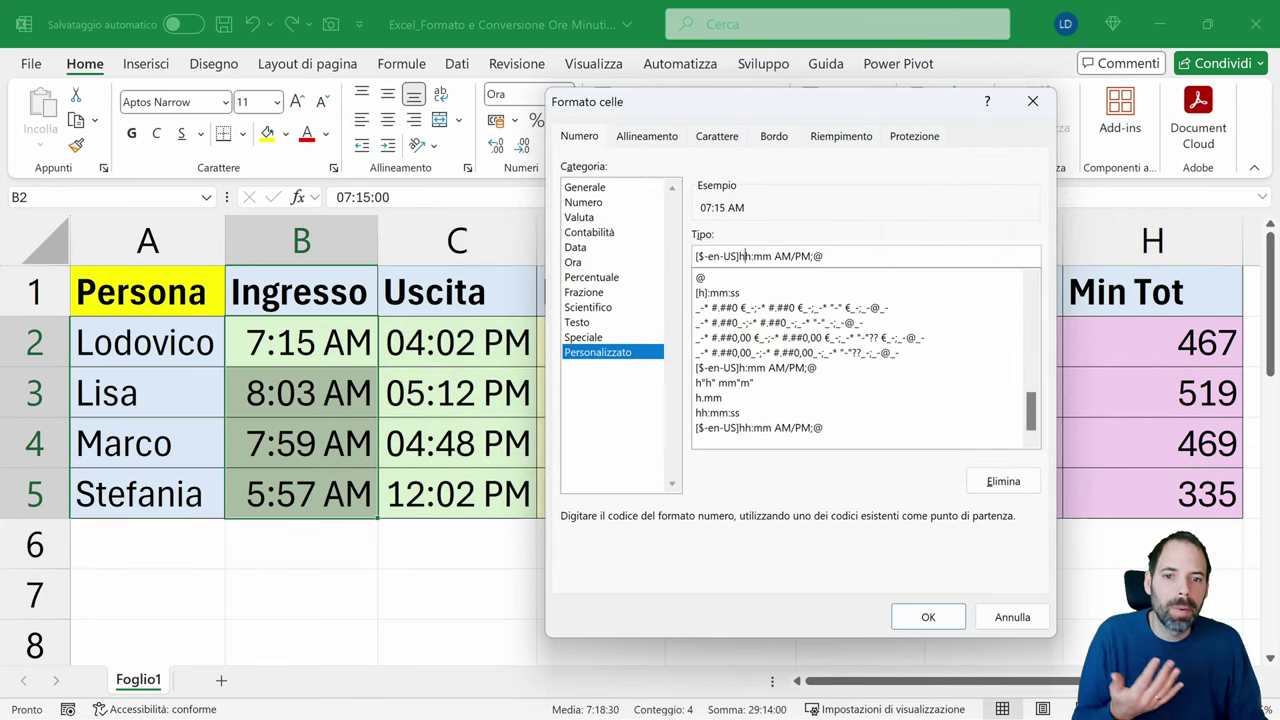
{"action": "left_click", "coordinate": [928, 617]}
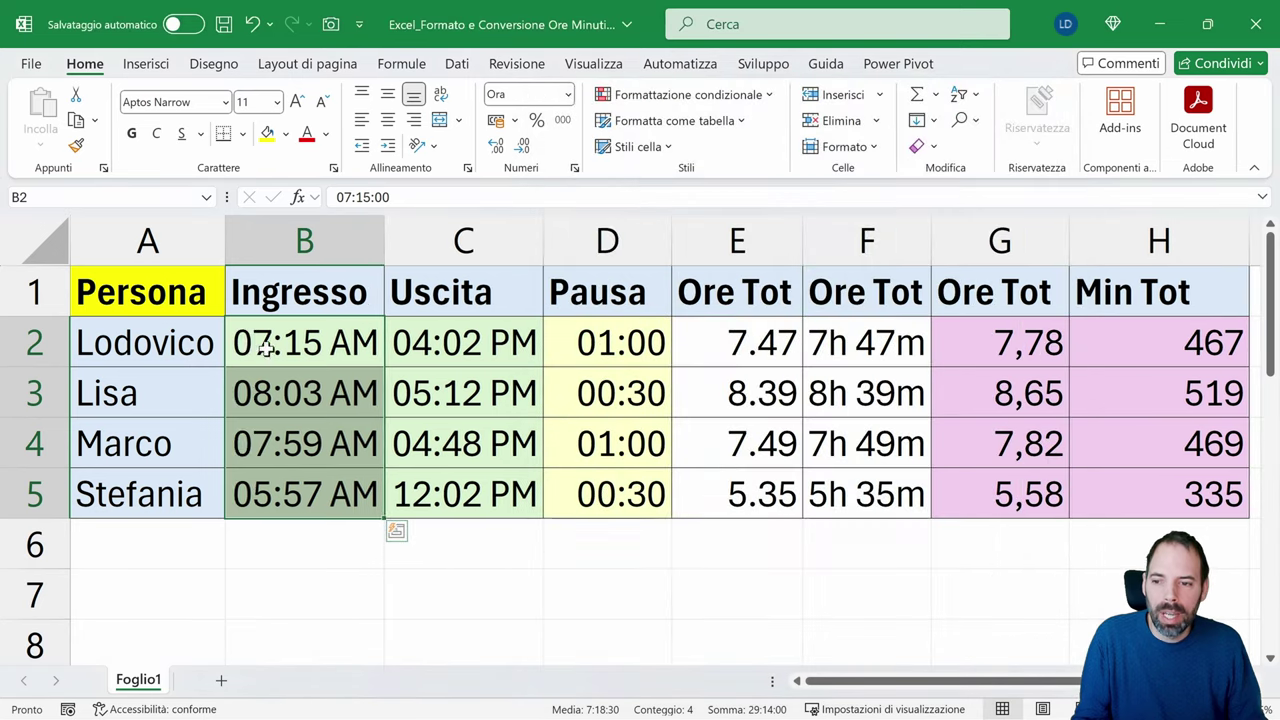
{"action": "left_click_drag", "start_coordinate": [268, 345], "coordinate": [272, 487]}
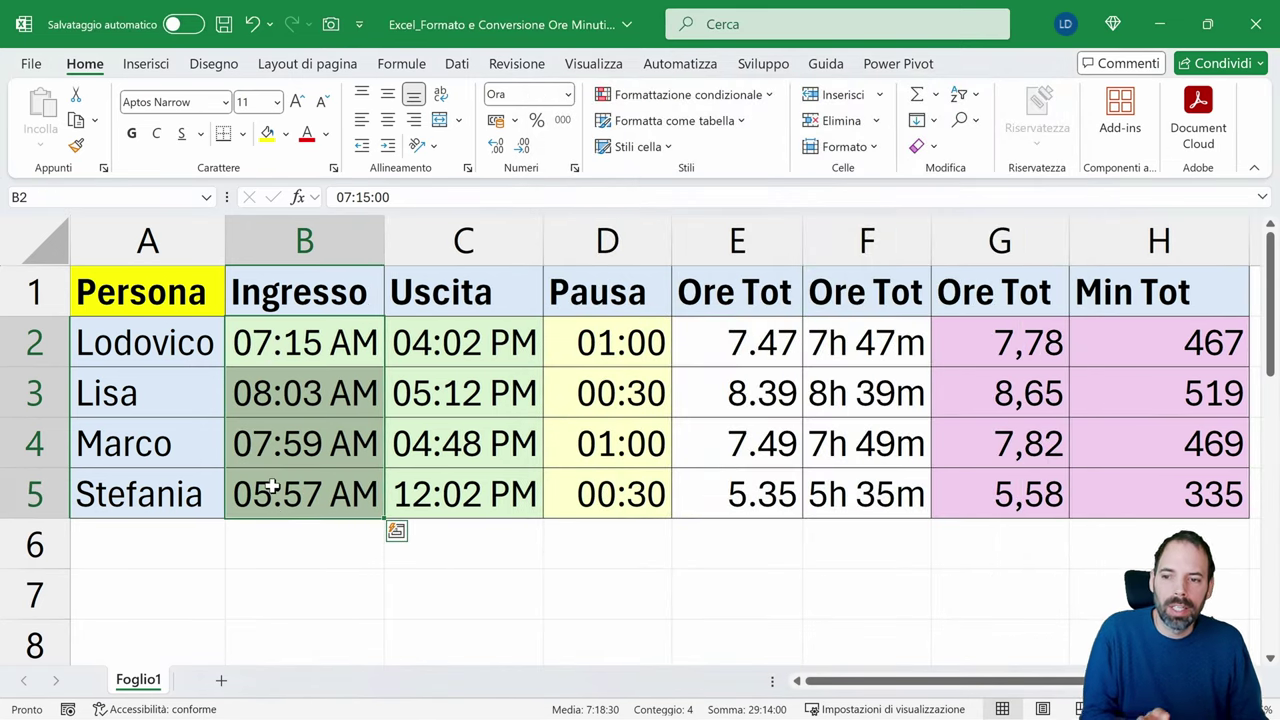
{"action": "left_click", "coordinate": [256, 352]}
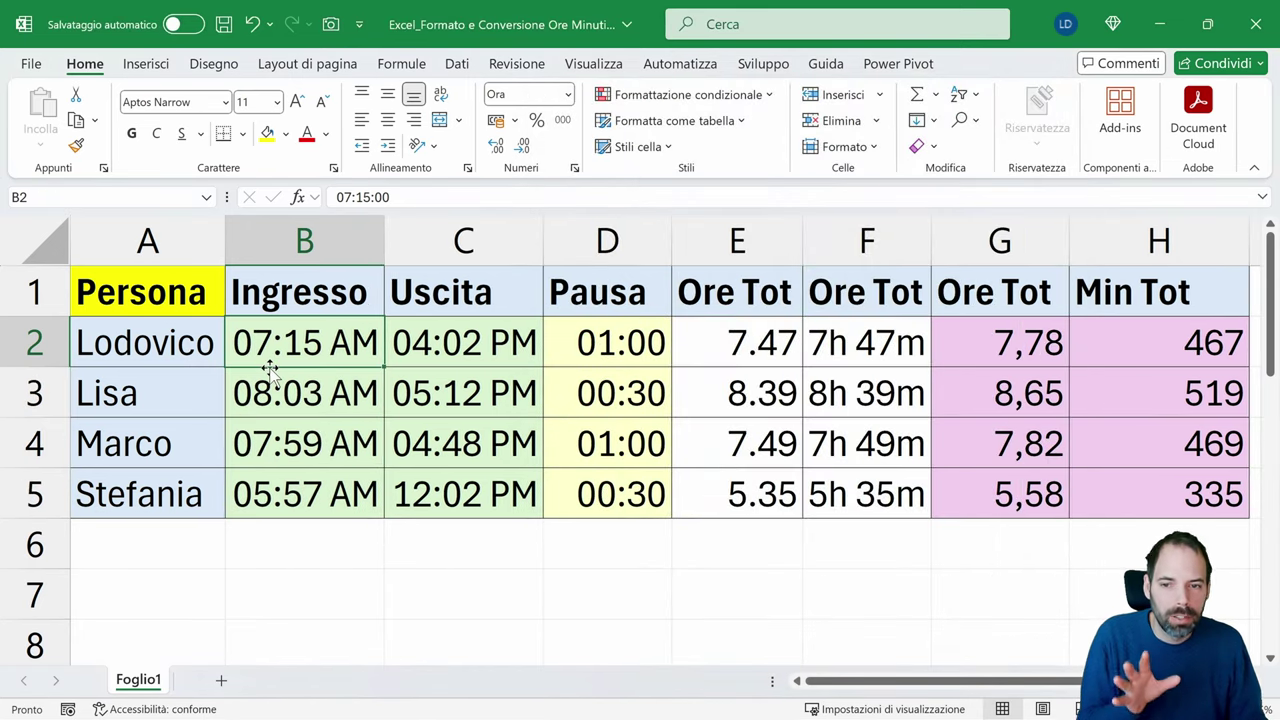
{"action": "left_click_drag", "start_coordinate": [613, 352], "coordinate": [612, 490]}
{"action": "right_click", "coordinate": [590, 385]}
{"action": "left_click", "coordinate": [645, 508]}
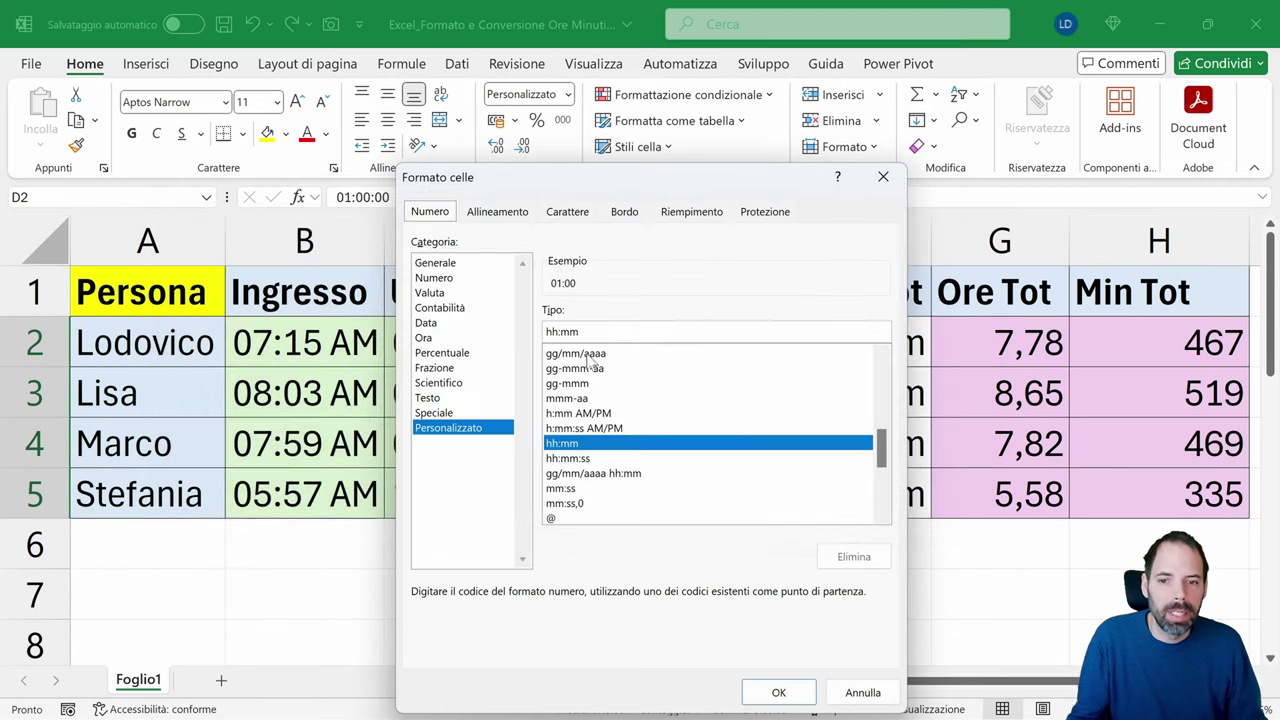
{"action": "left_click", "coordinate": [778, 692]}
{"action": "left_click", "coordinate": [380, 342]}
{"action": "left_click_drag", "start_coordinate": [383, 341], "coordinate": [610, 482]}
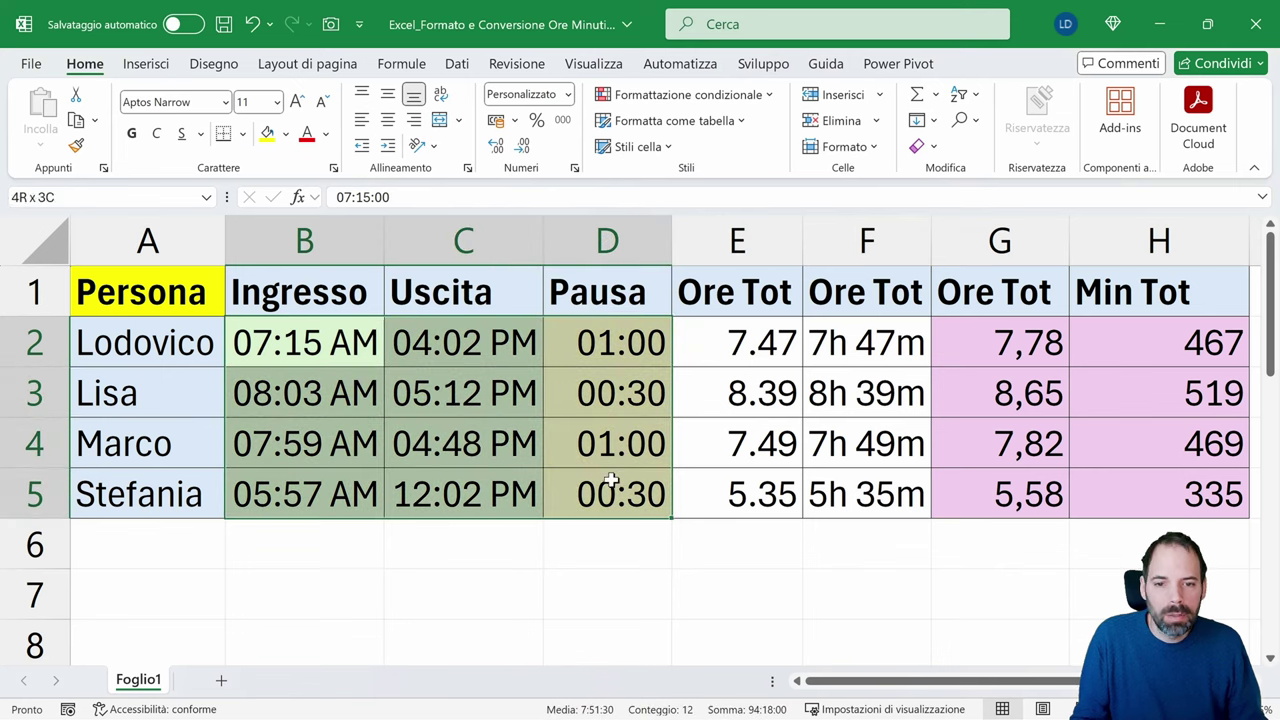
{"action": "left_click", "coordinate": [760, 345]}
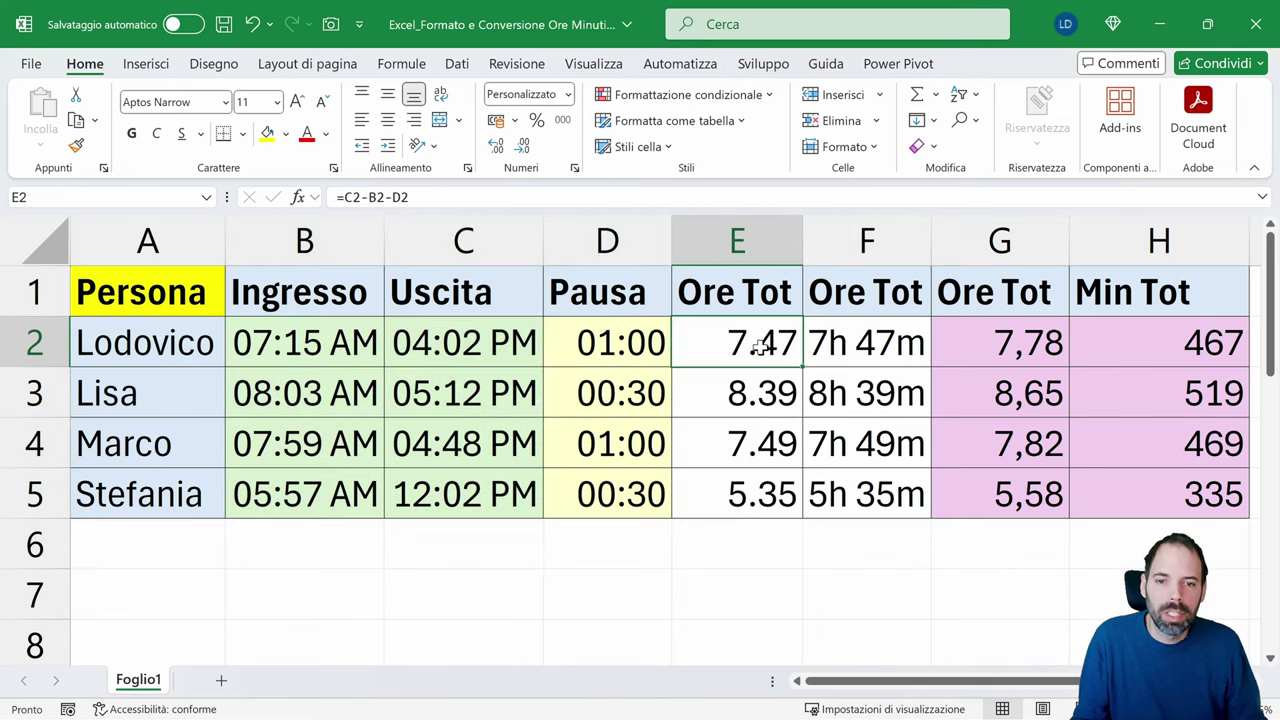
- Inspect E2's formula =C2-B2-D2 in edit mode, then confirm it with Ctrl+Enter
{"action": "key", "text": "F2"}
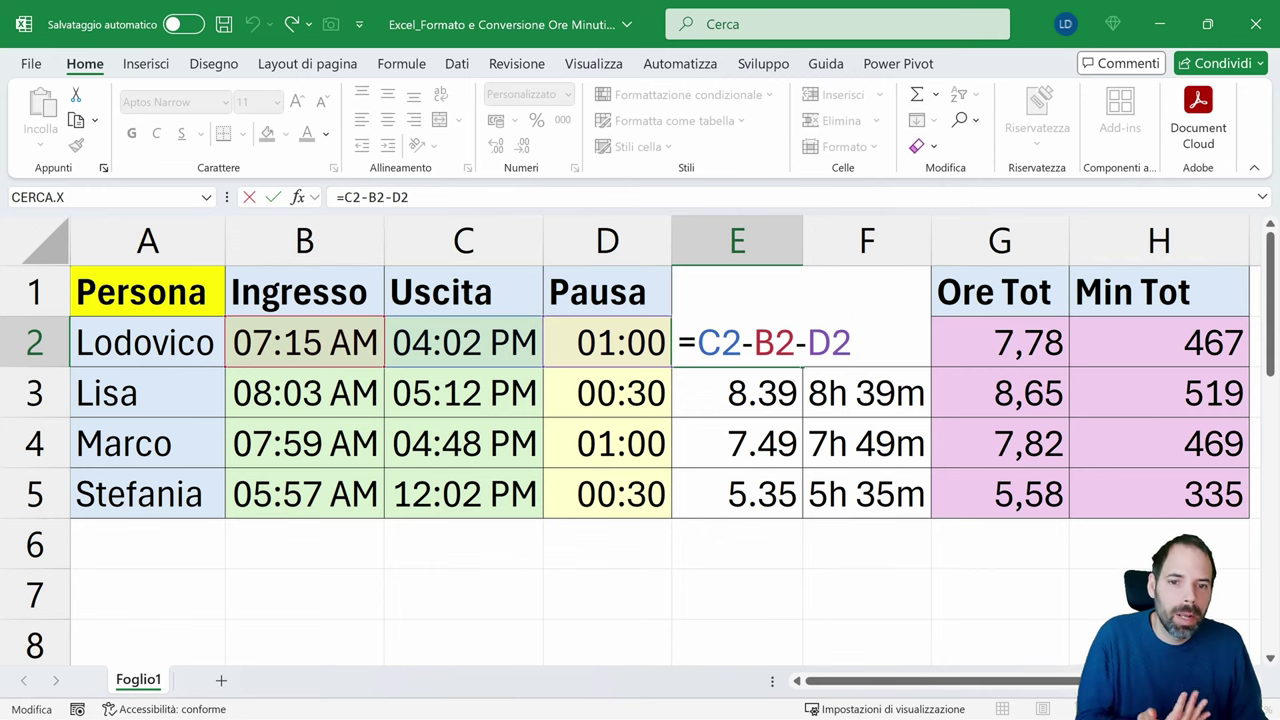
{"action": "key", "text": "ctrl+Return"}
{"action": "left_click", "coordinate": [738, 390]}
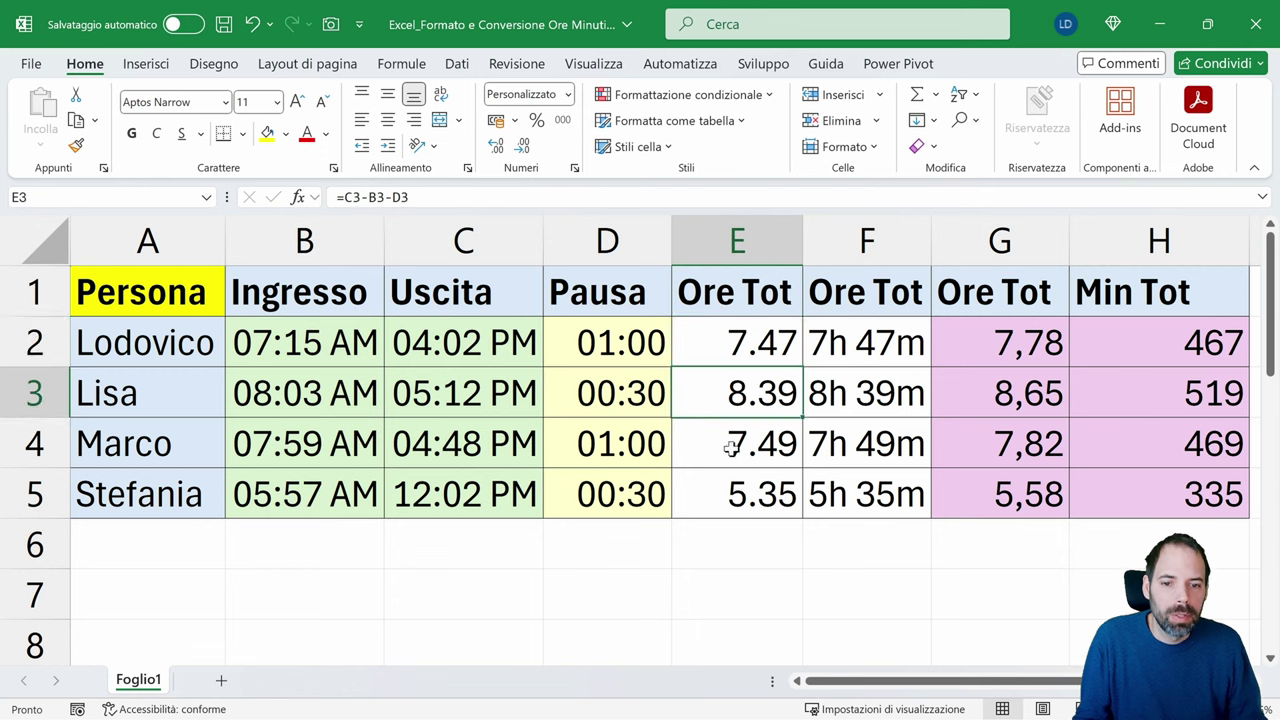
{"action": "left_click", "coordinate": [737, 442]}
{"action": "left_click", "coordinate": [737, 492]}
{"action": "left_click", "coordinate": [737, 346]}
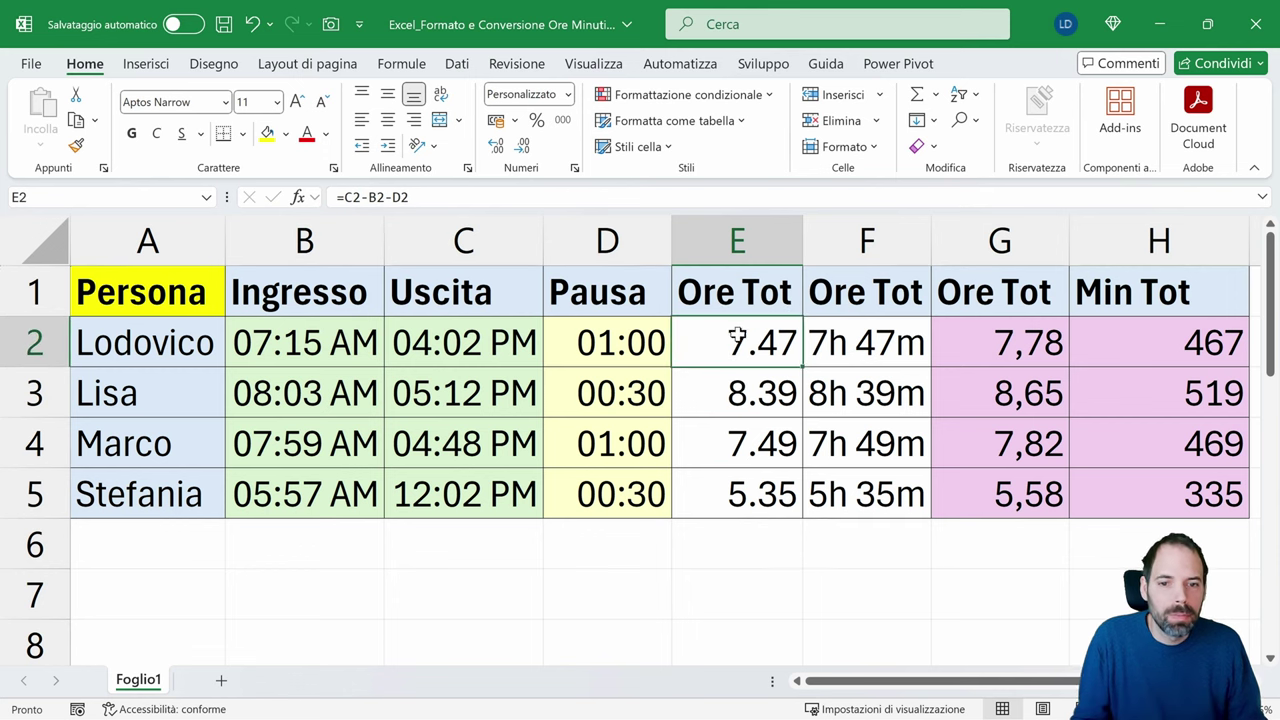
{"action": "left_click_drag", "start_coordinate": [737, 346], "coordinate": [737, 488]}
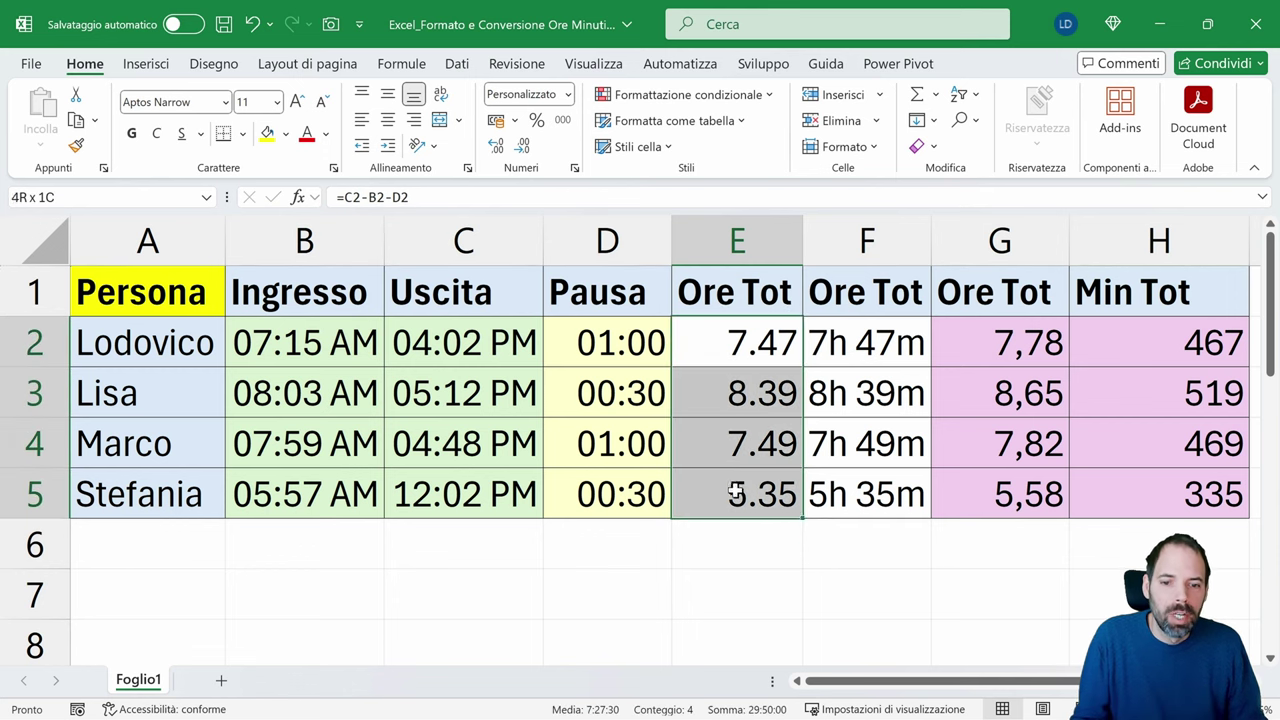
{"action": "right_click", "coordinate": [722, 346]}
{"action": "left_click", "coordinate": [785, 595]}
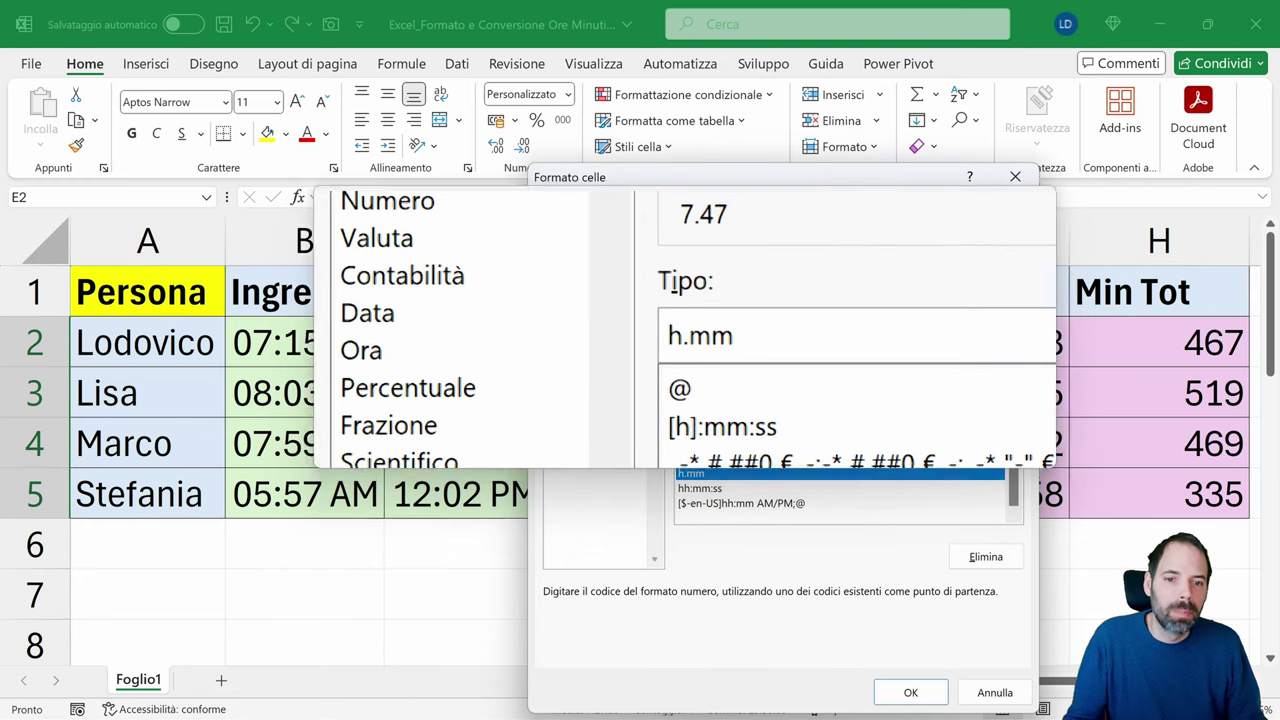
{"action": "left_click", "coordinate": [994, 692]}
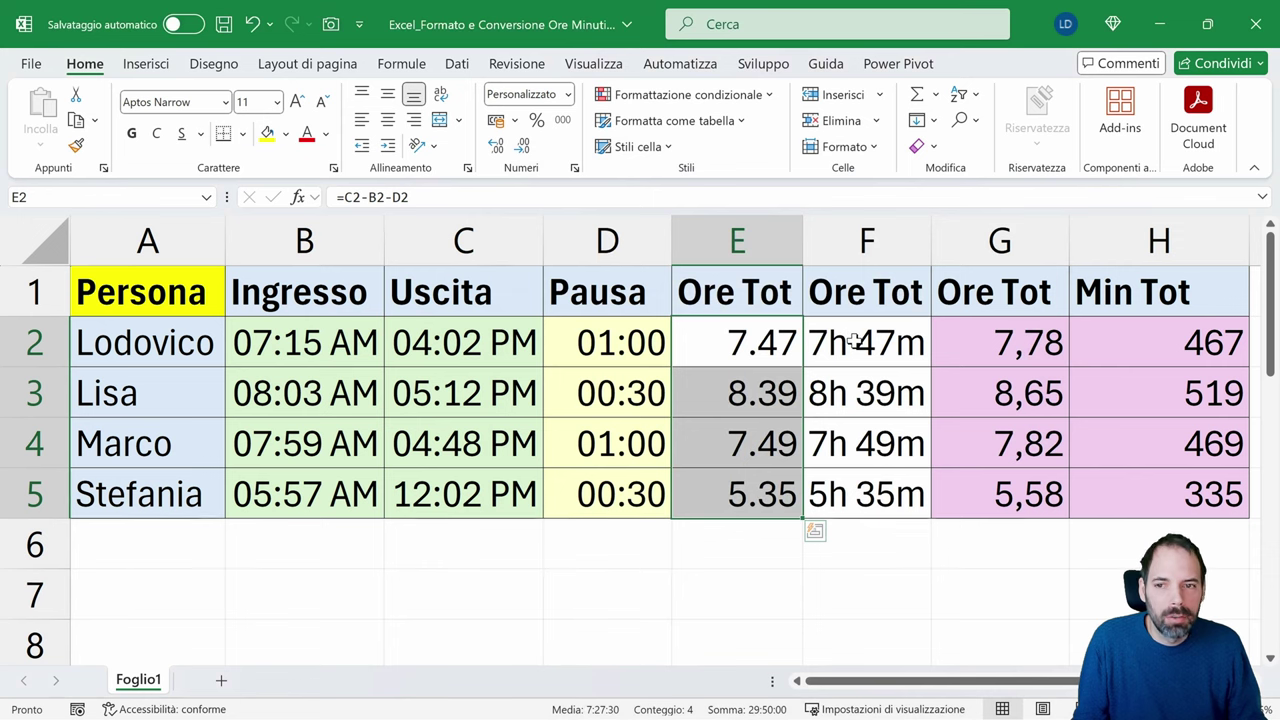
{"action": "left_click", "coordinate": [853, 341]}
{"action": "key", "text": "F2"}
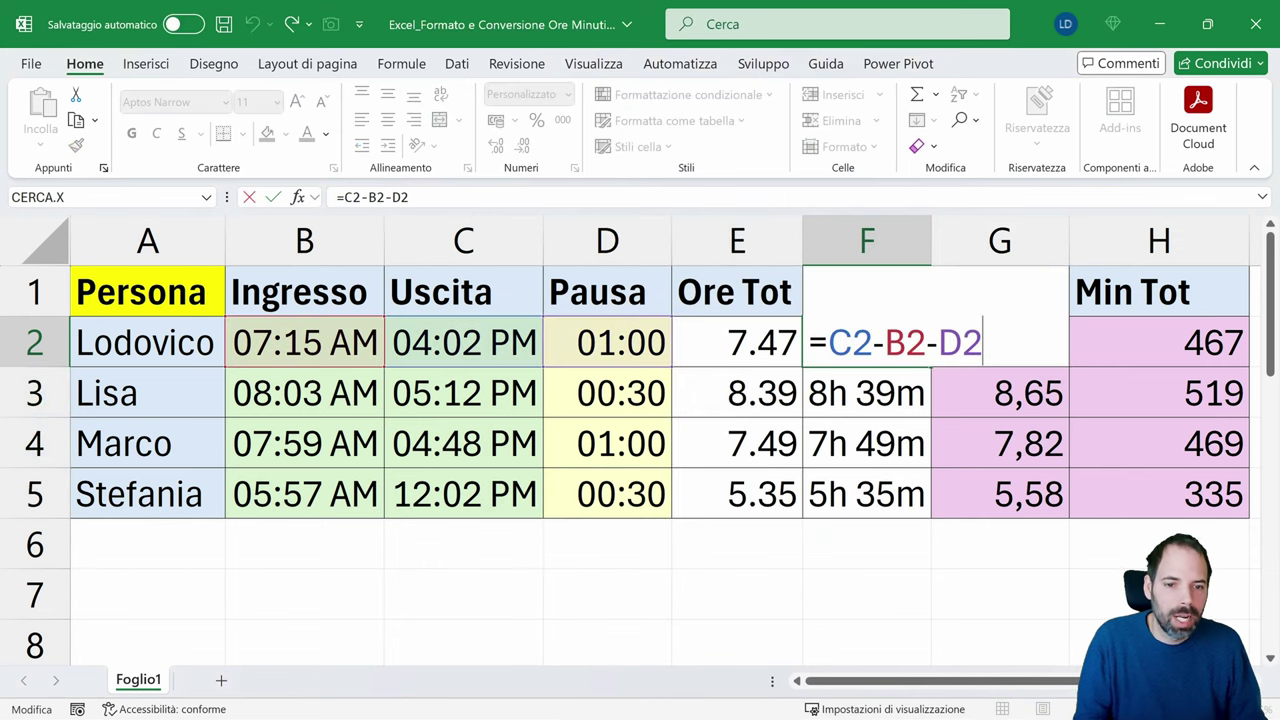
{"action": "key", "text": "Escape"}
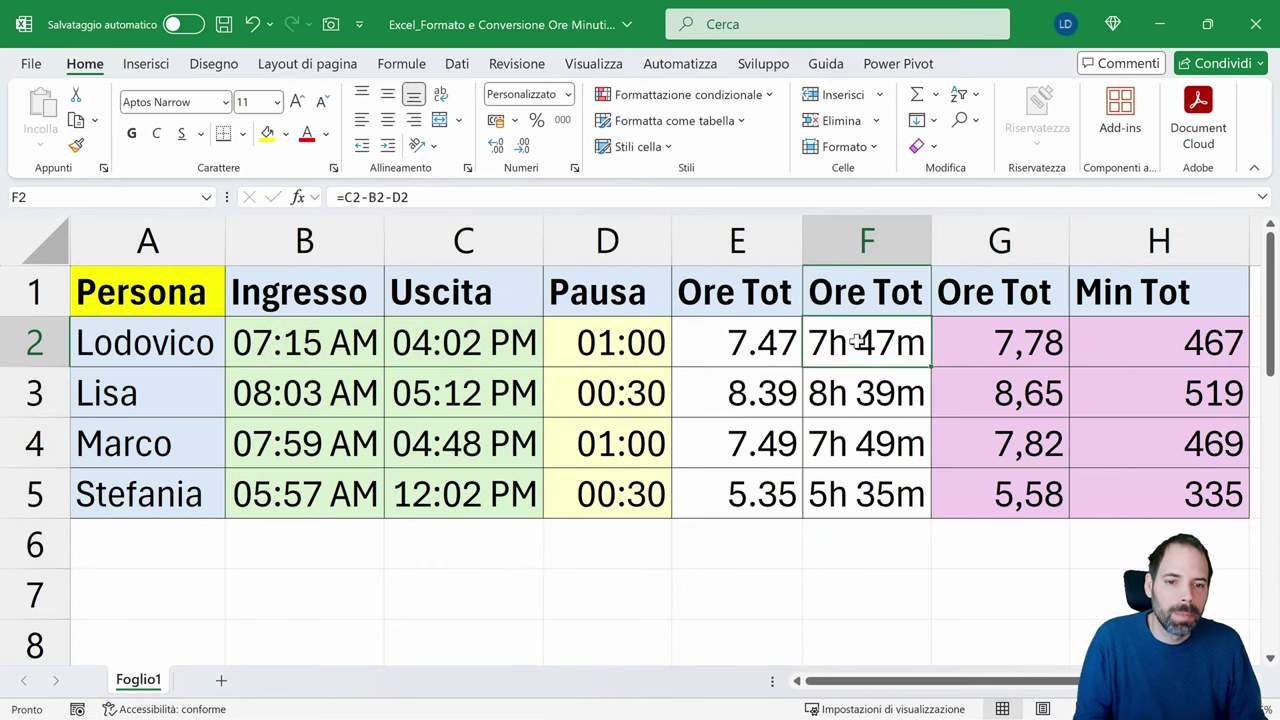
{"action": "left_click_drag", "start_coordinate": [857, 340], "coordinate": [875, 487]}
{"action": "right_click", "coordinate": [875, 487]}
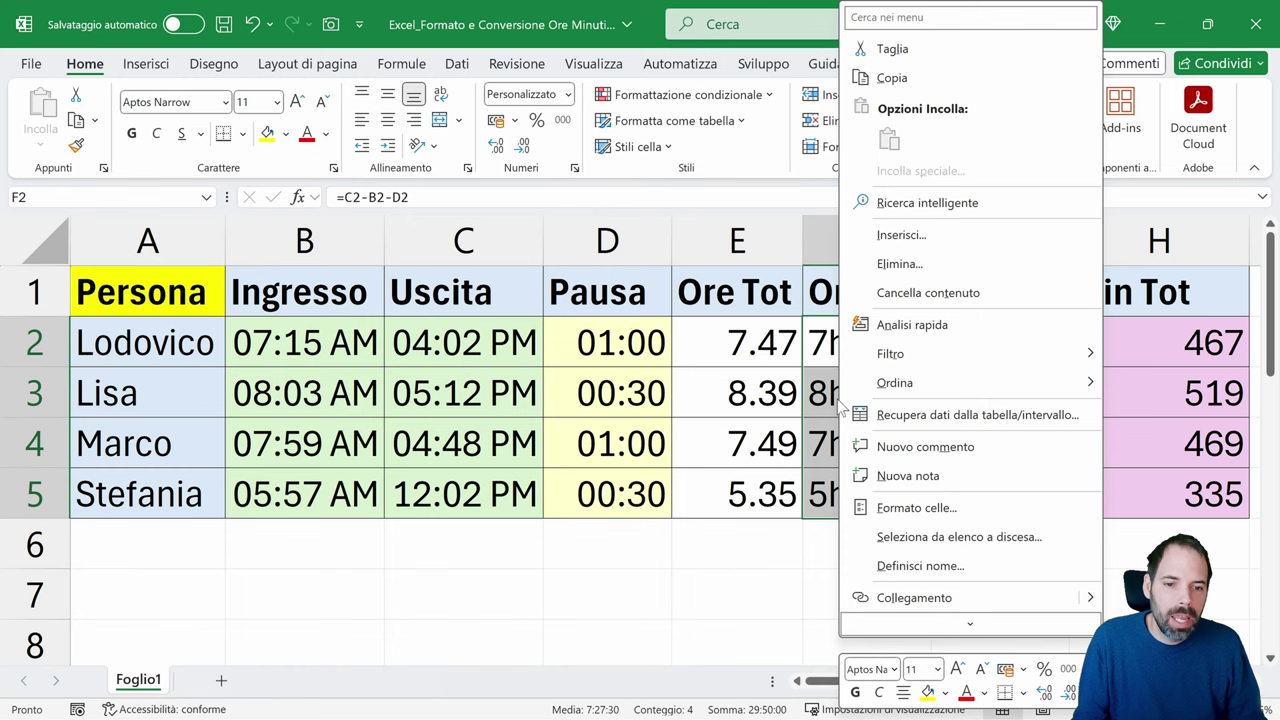
{"action": "left_click", "coordinate": [900, 506]}
{"action": "left_click_drag", "start_coordinate": [890, 180], "coordinate": [465, 131]}
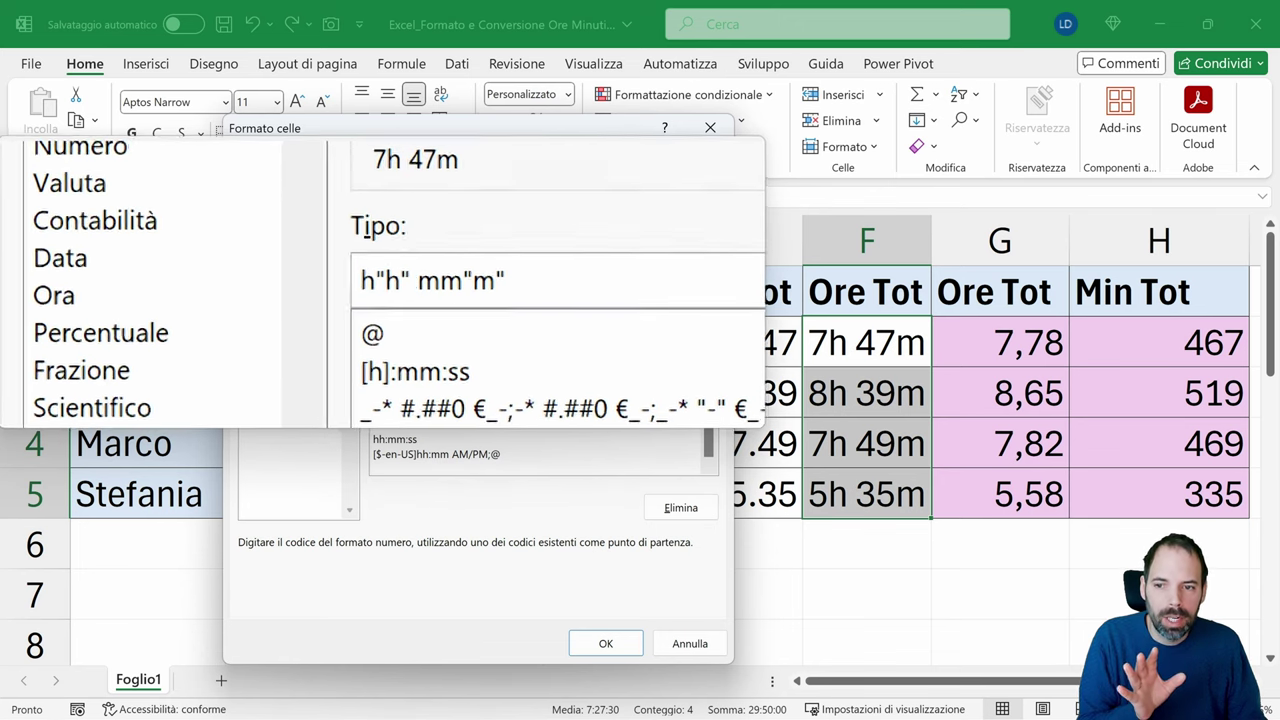
{"action": "key", "text": "Right"}
{"action": "key", "text": "shift+Right"}
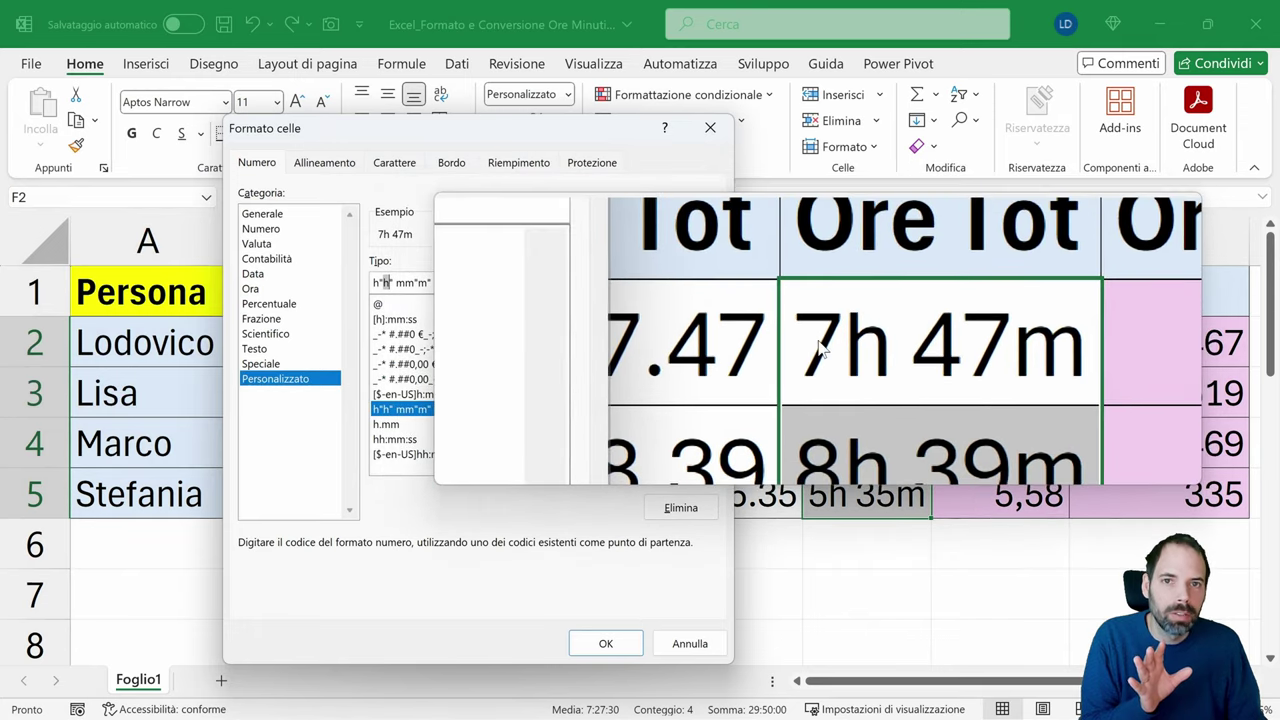
{"action": "key", "text": "Right"}
{"action": "key", "text": "Right"}
{"action": "key", "text": "shift+Right"}
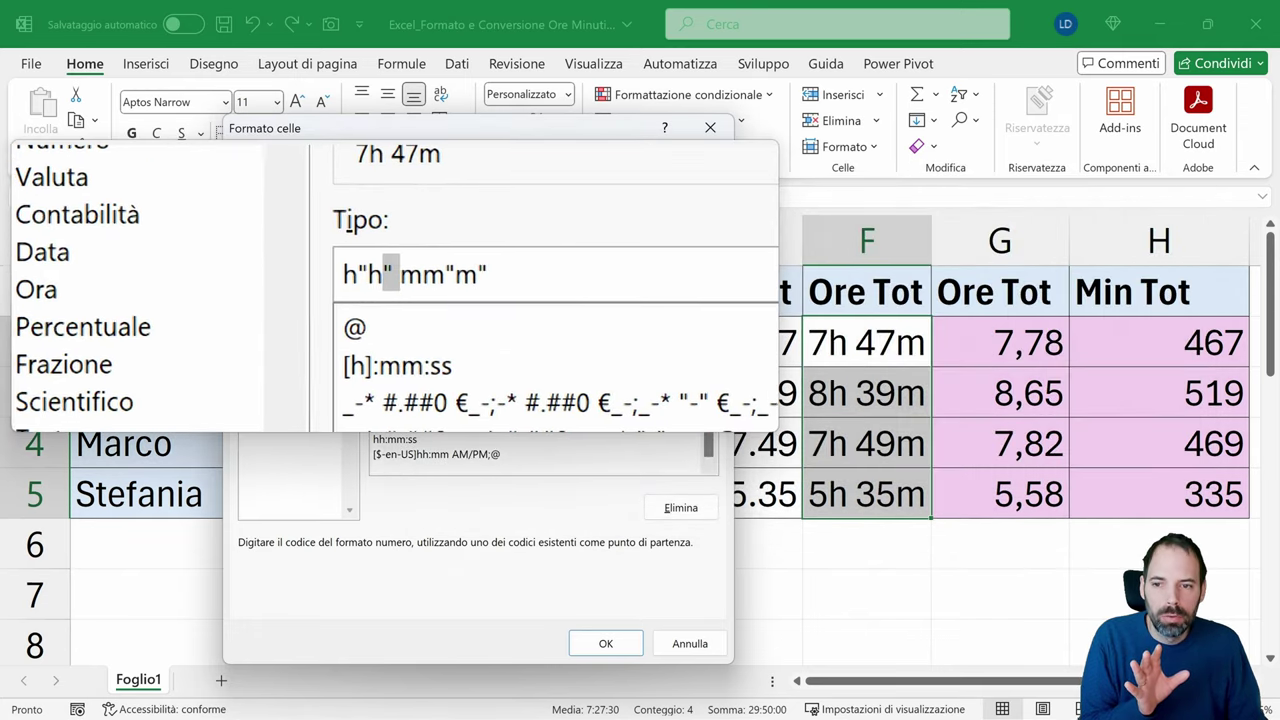
{"action": "key", "text": "Right"}
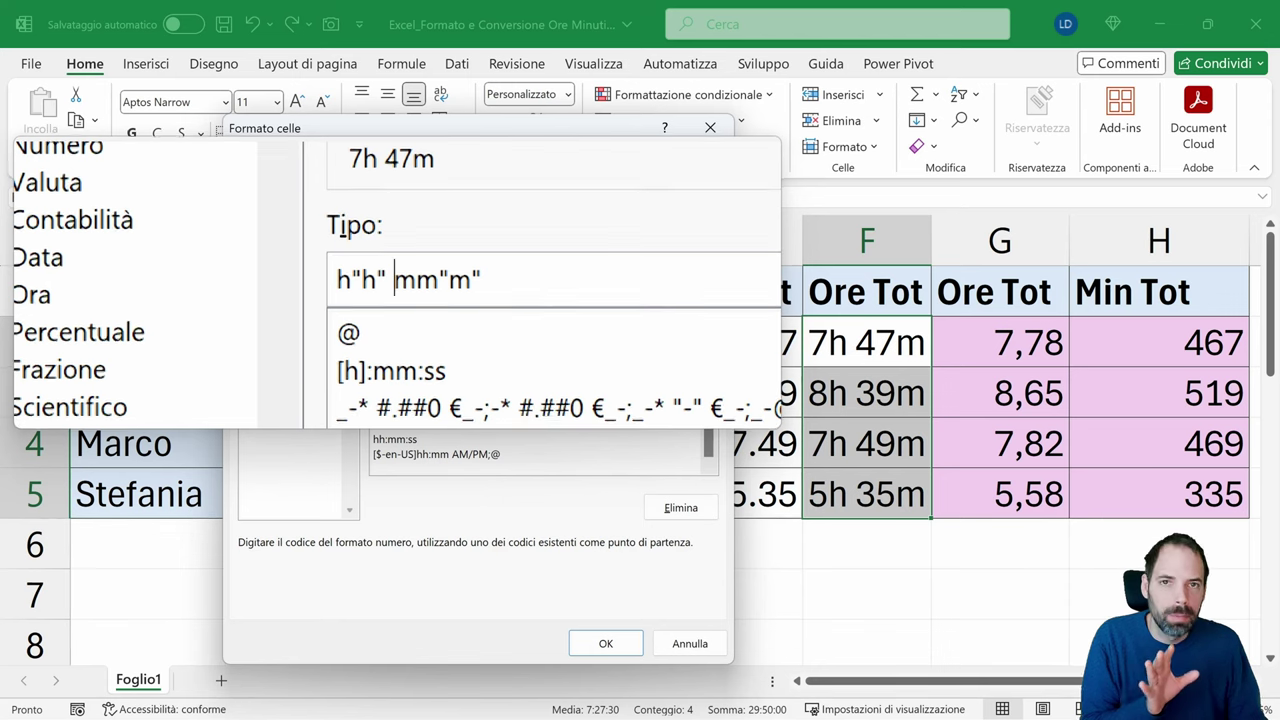
{"action": "key", "text": "shift+Right"}
{"action": "key", "text": "shift+Right"}
{"action": "key", "text": "Right"}
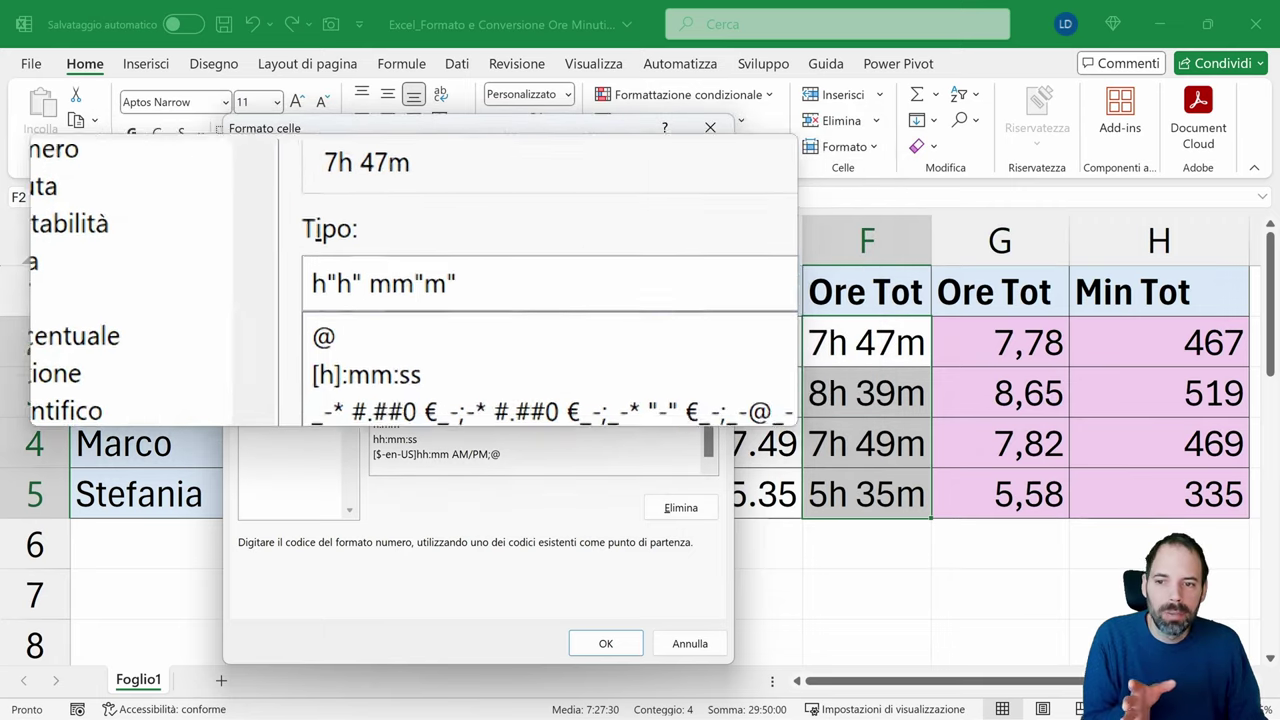
{"action": "key", "text": "Right"}
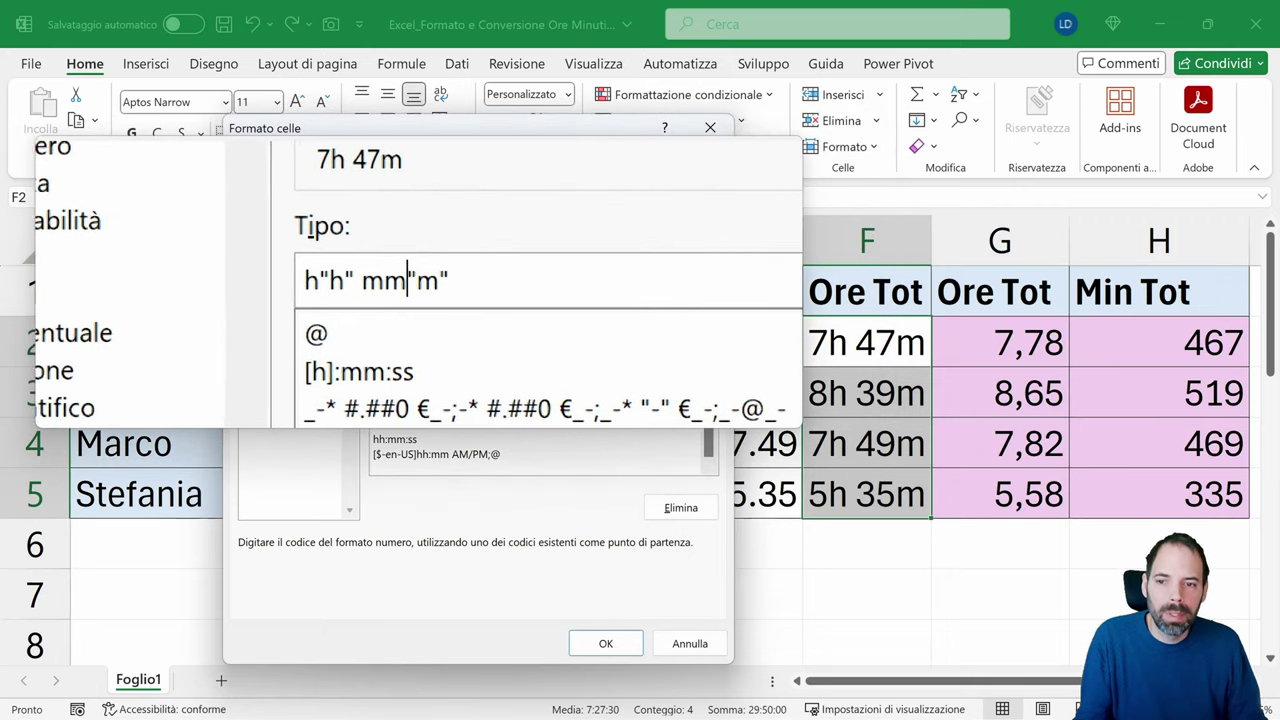
{"action": "key", "text": "shift+Right"}
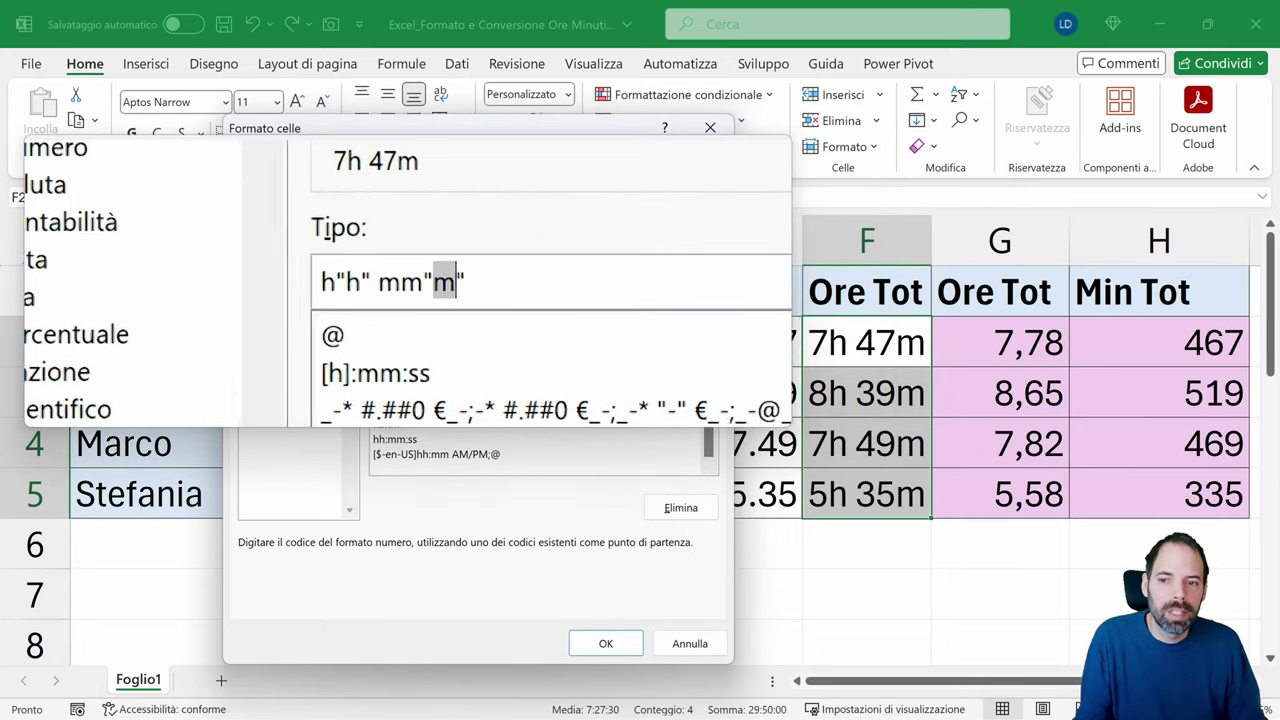
{"action": "key", "text": "Right"}
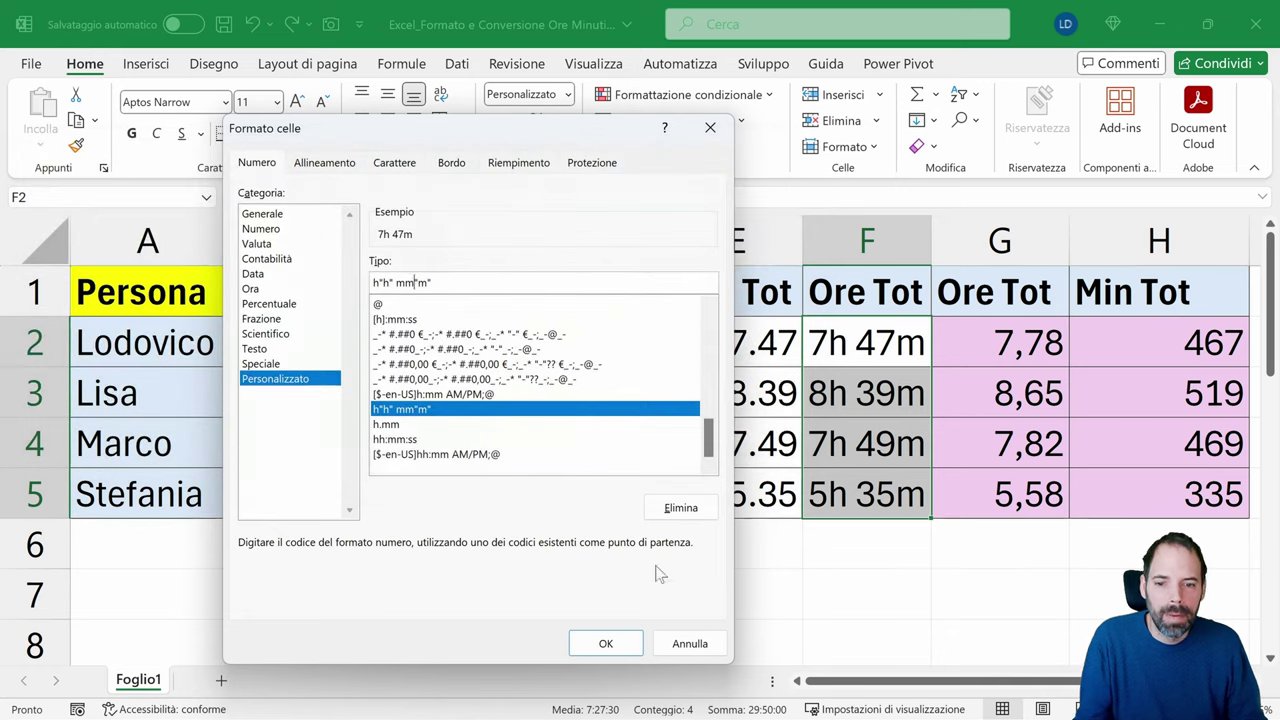
{"action": "key", "text": "Return"}
{"action": "left_click_drag", "start_coordinate": [849, 334], "coordinate": [862, 494]}
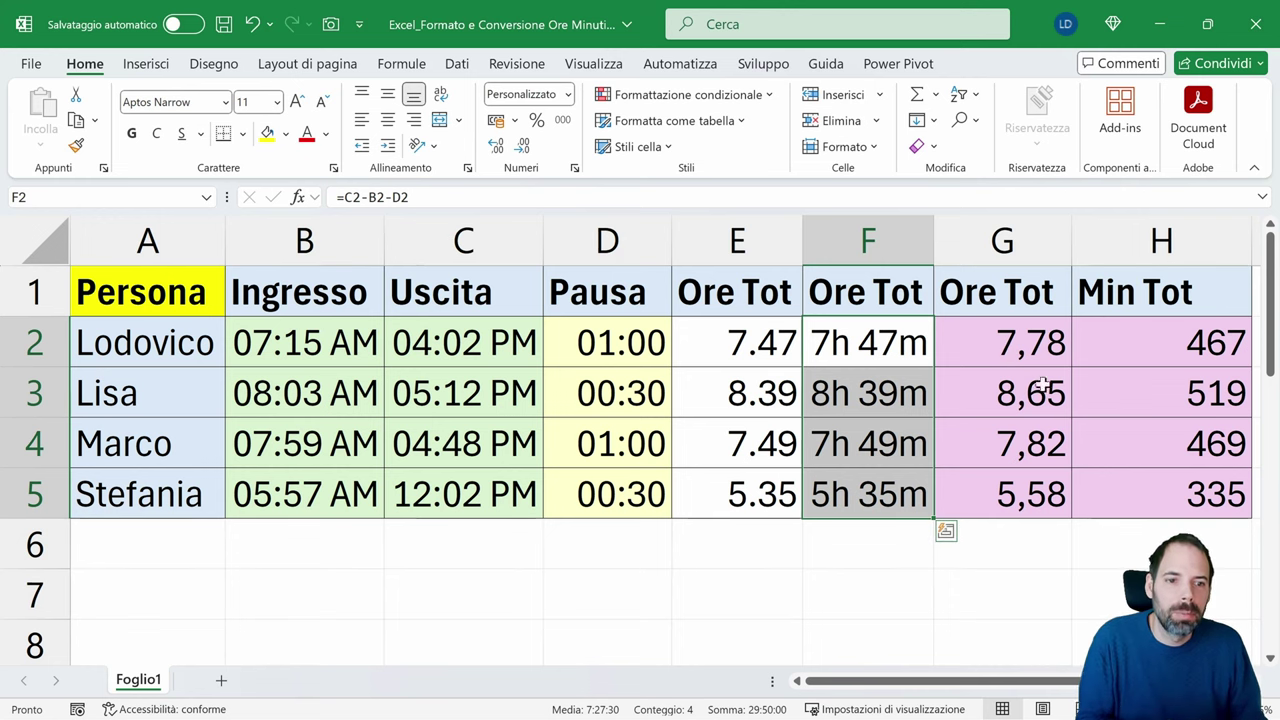
{"action": "left_click_drag", "start_coordinate": [988, 341], "coordinate": [1129, 508]}
{"action": "right_click", "coordinate": [1129, 508]}
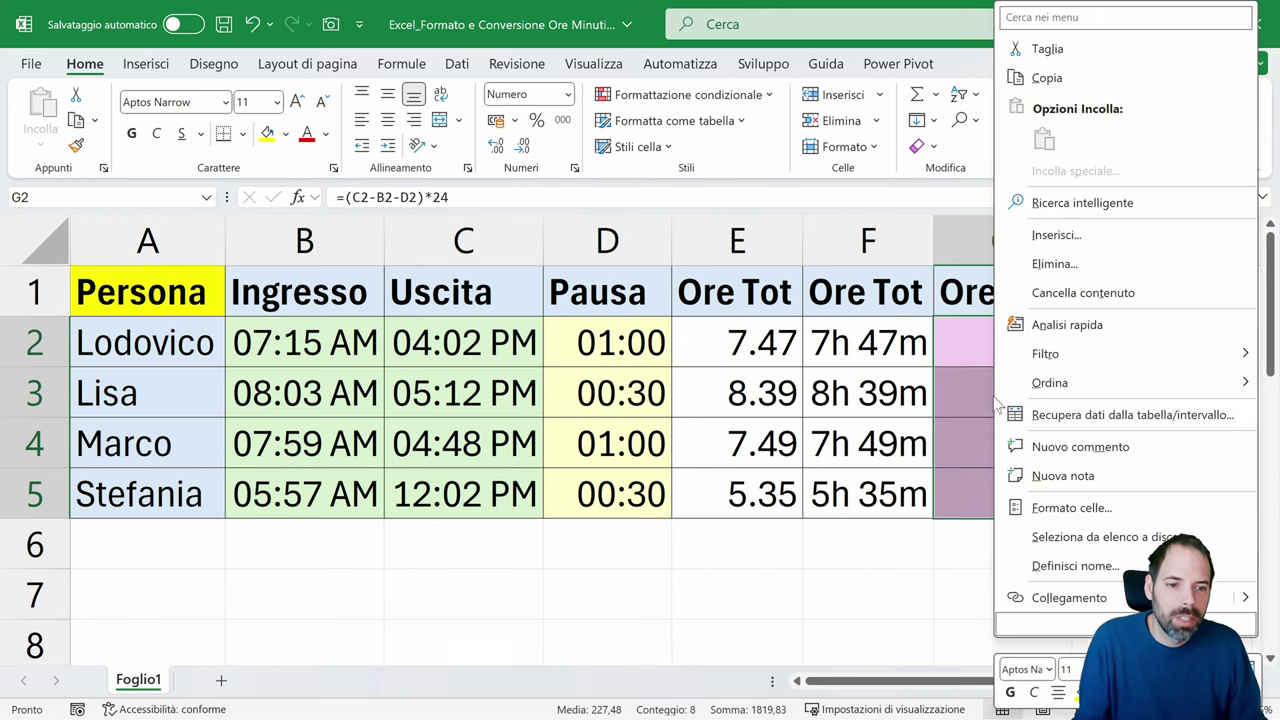
{"action": "left_click", "coordinate": [1063, 503]}
{"action": "left_click", "coordinate": [805, 278]}
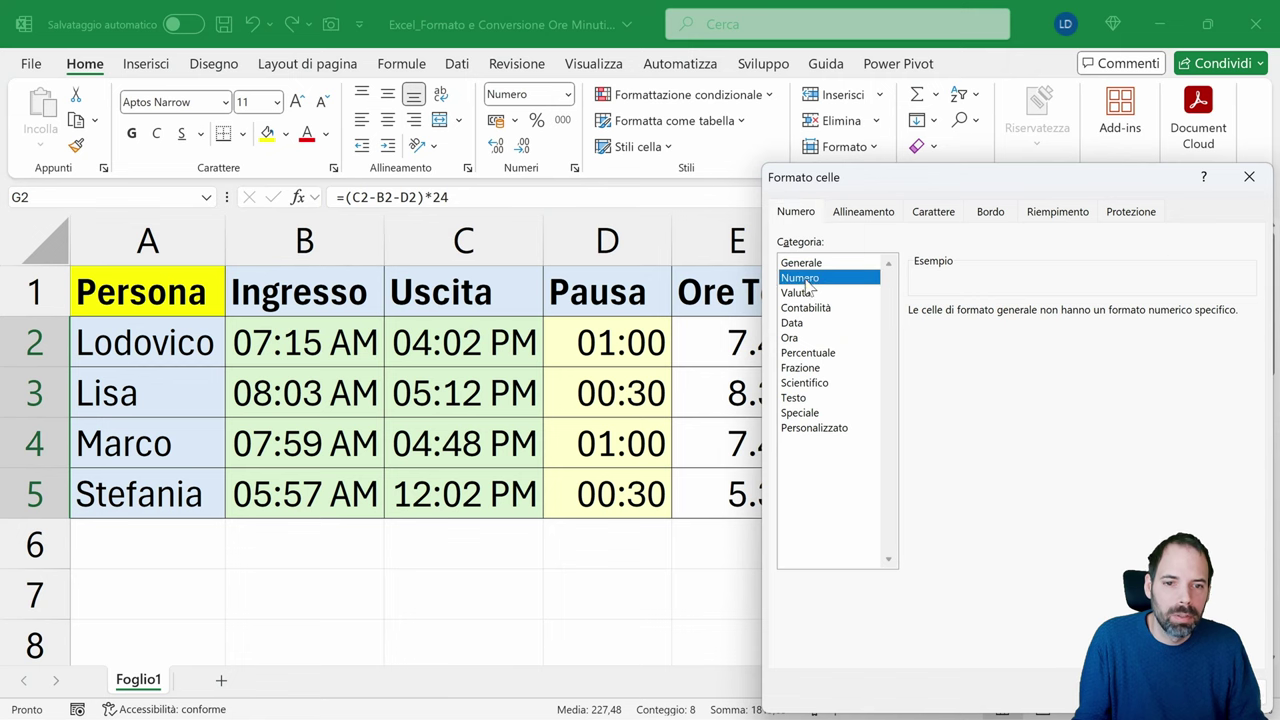
{"action": "left_click_drag", "start_coordinate": [1022, 195], "coordinate": [615, 154]}
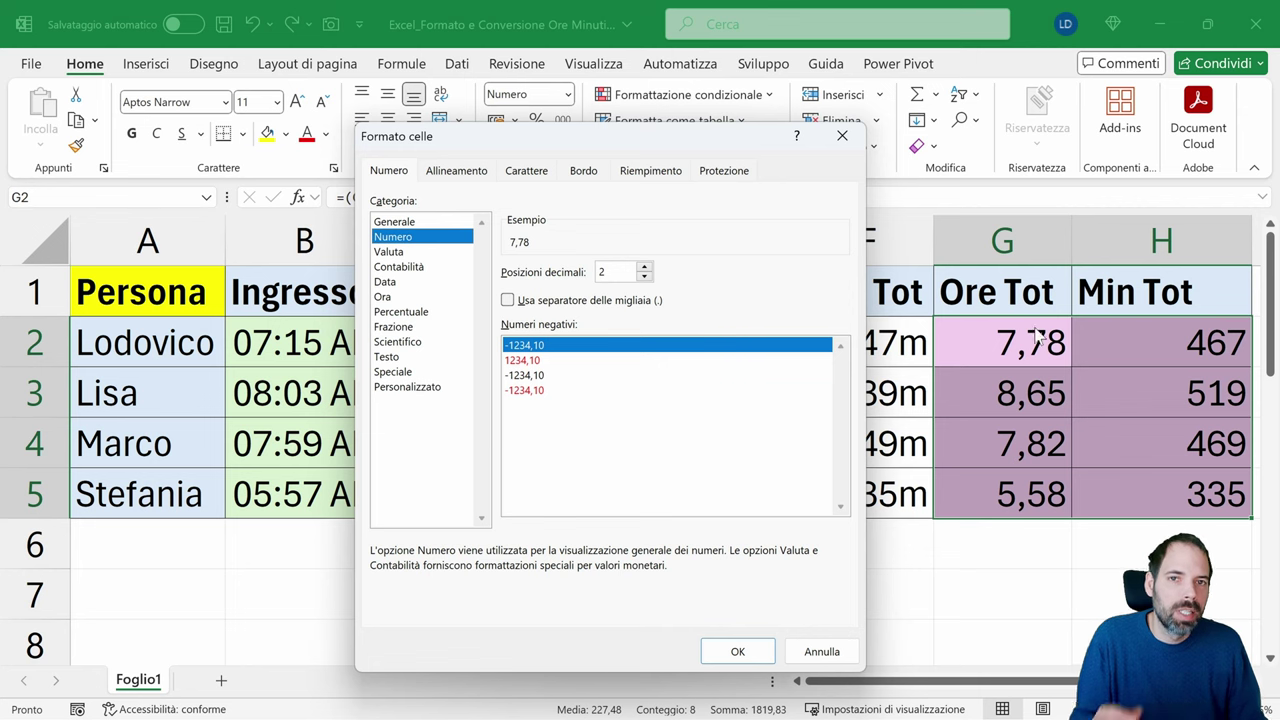
{"action": "left_click", "coordinate": [822, 651]}
{"action": "left_click", "coordinate": [1014, 342]}
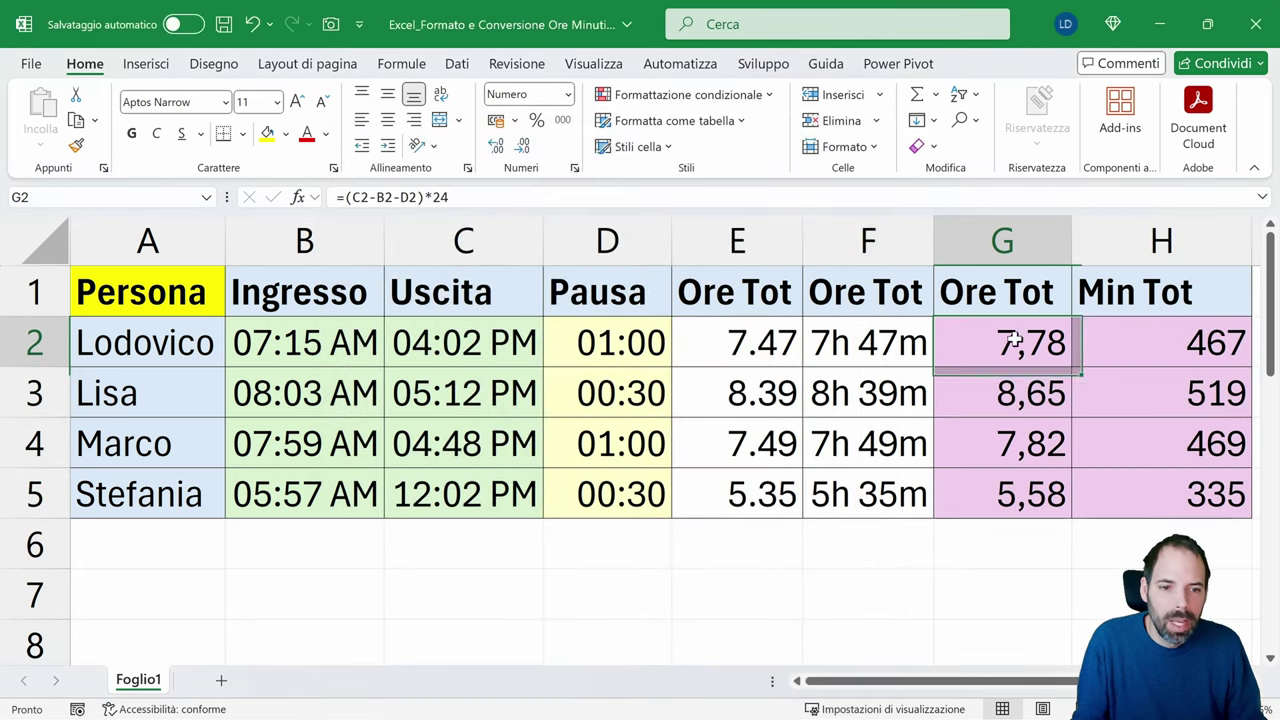
{"action": "key", "text": "F2"}
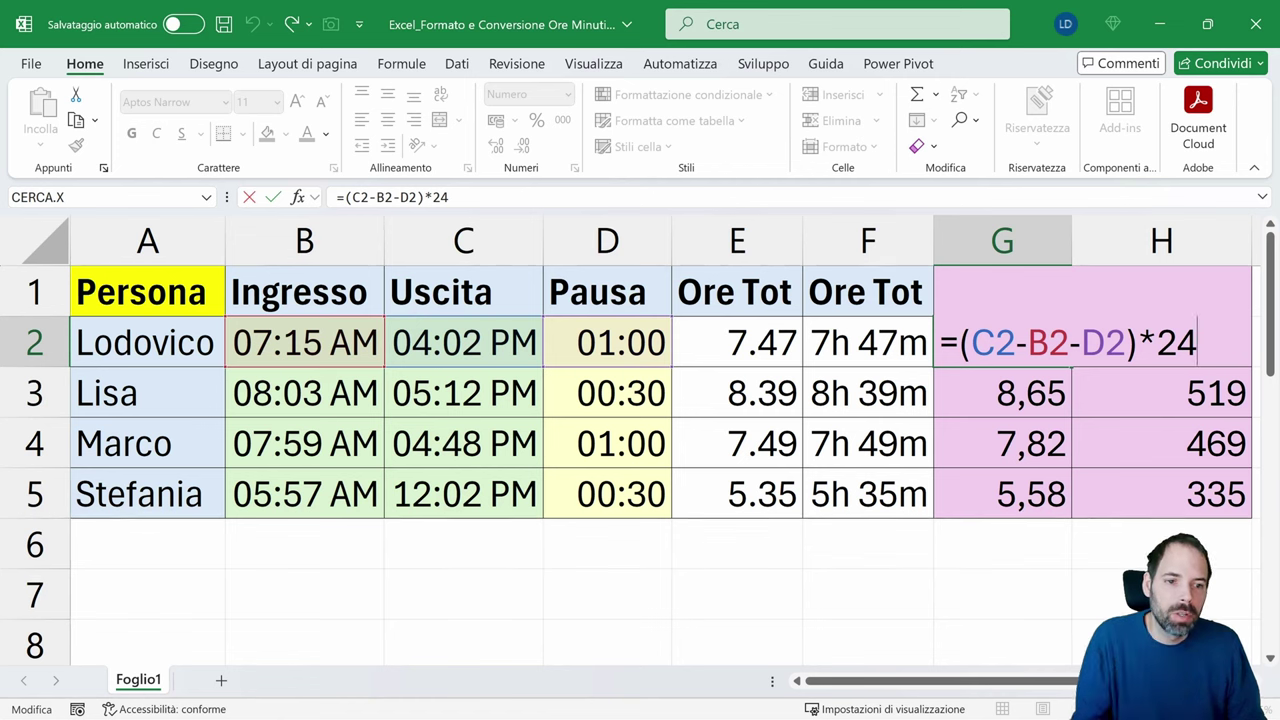
{"action": "key", "text": "ctrl+Return"}
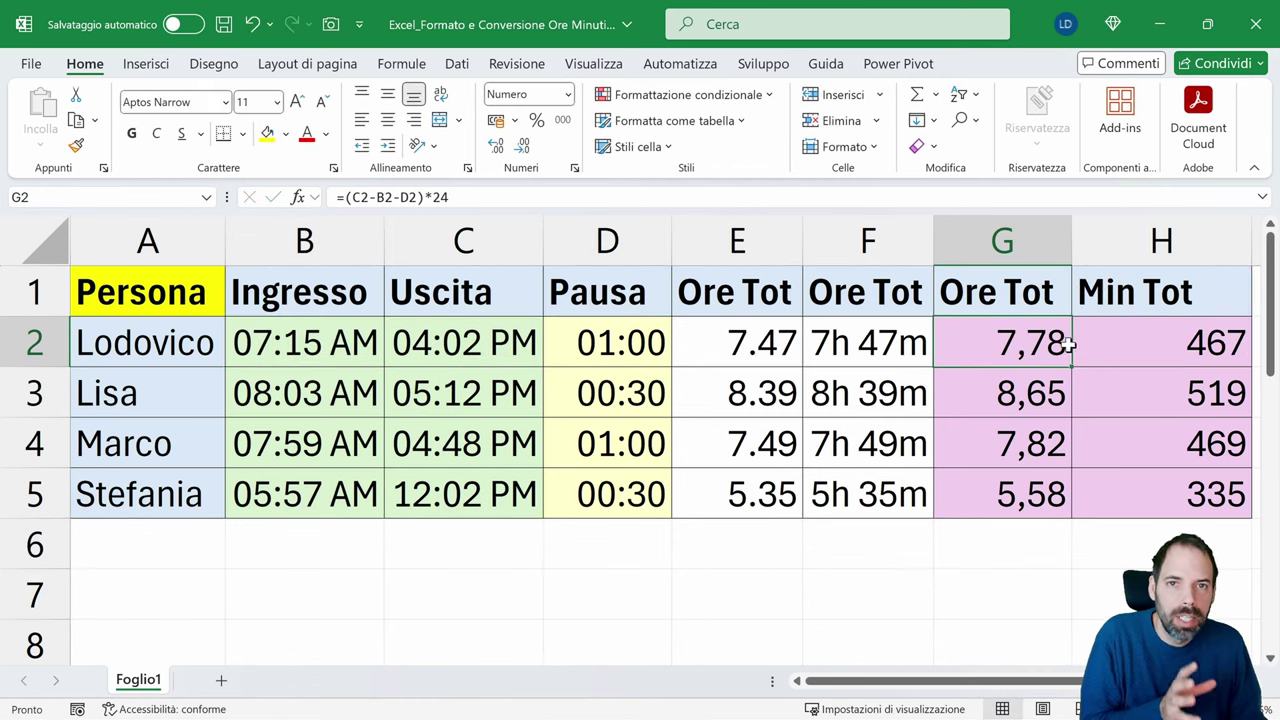
{"action": "left_click", "coordinate": [1143, 340]}
{"action": "double_click", "coordinate": [1143, 340]}
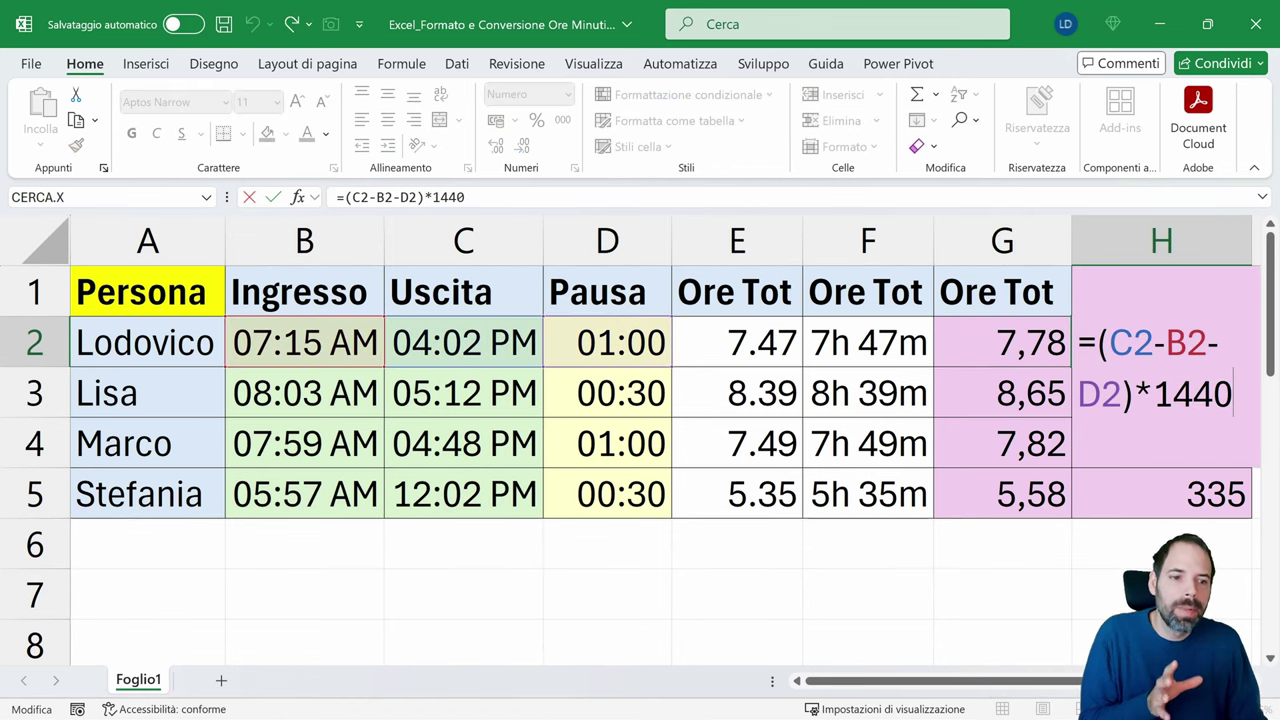
{"action": "left_click_drag", "start_coordinate": [1155, 393], "coordinate": [1234, 393]}
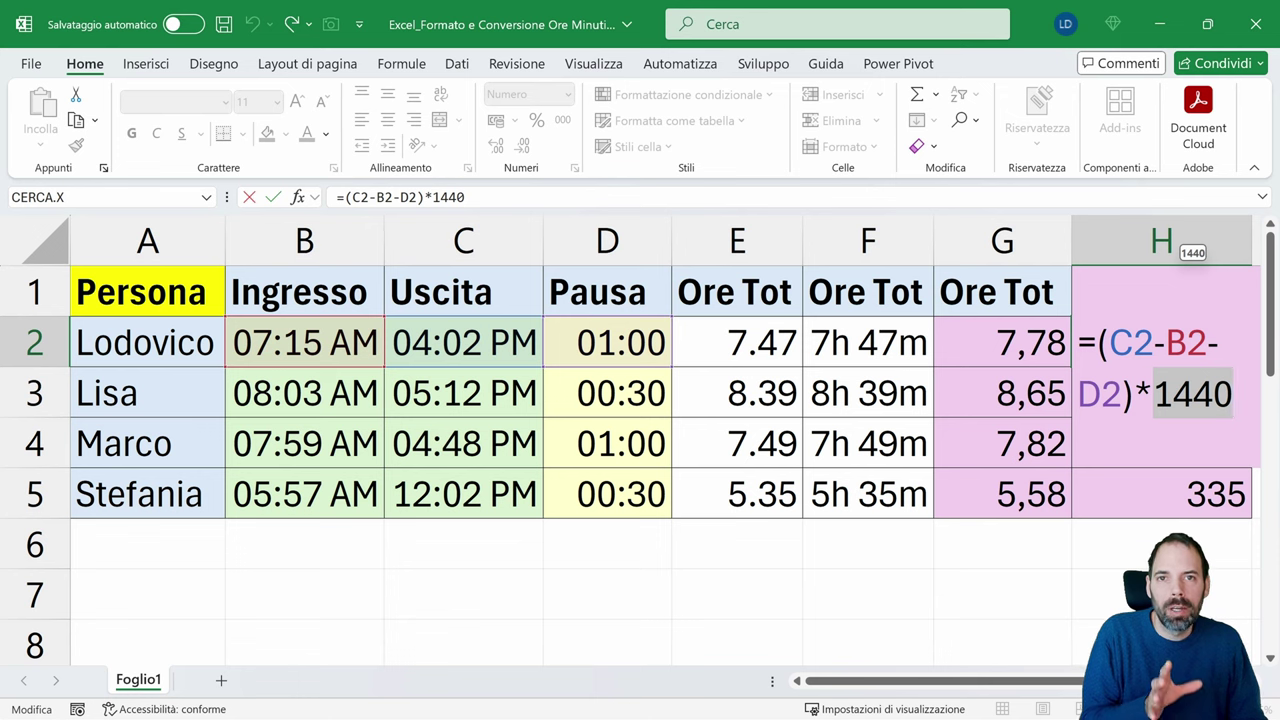
{"action": "left_click_drag", "start_coordinate": [1110, 343], "coordinate": [1121, 393]}
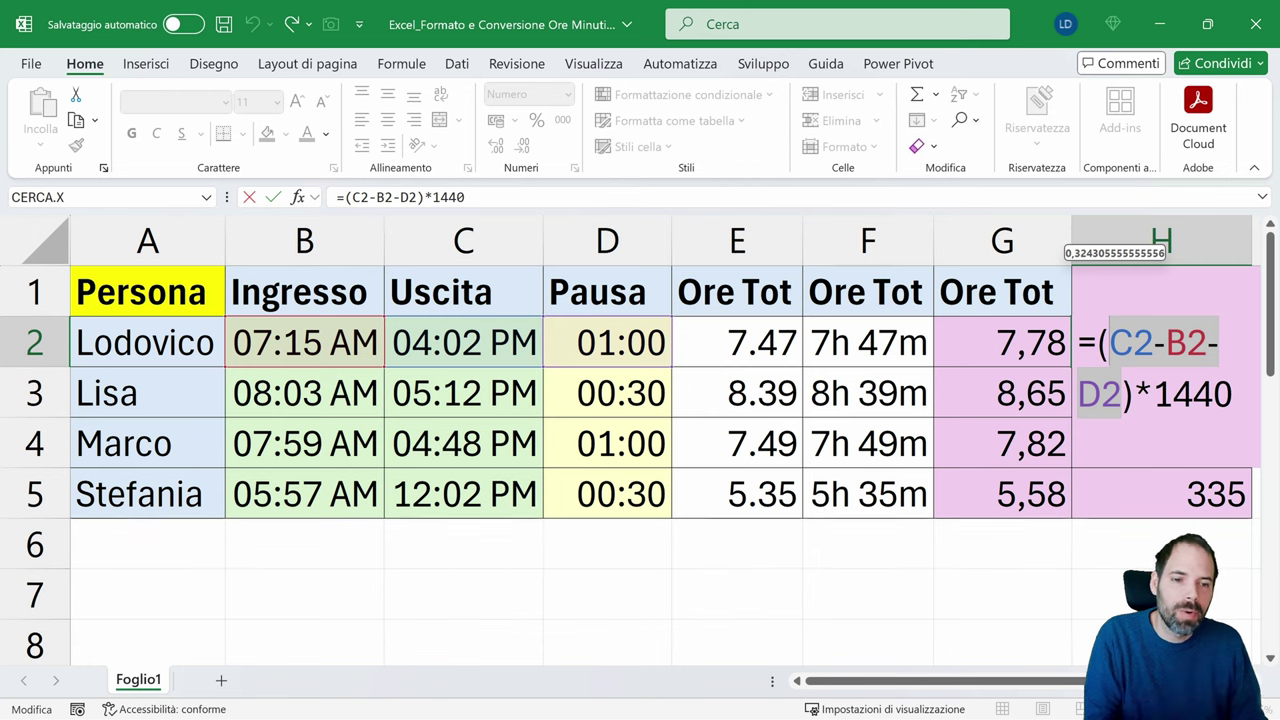
{"action": "key", "text": "Escape"}
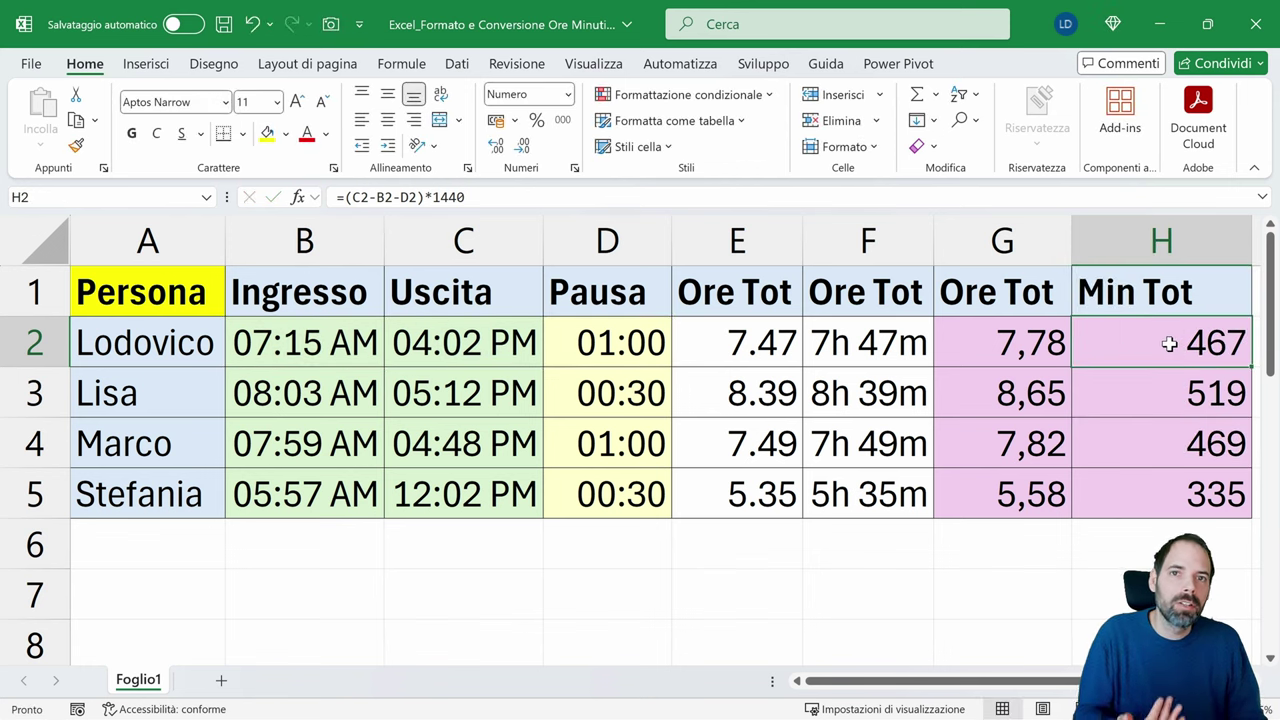